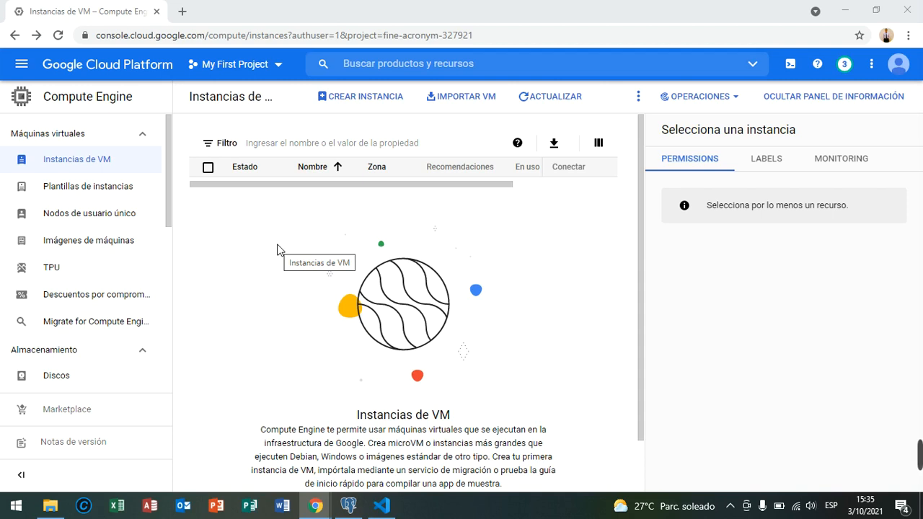
# - Check which Google account is signed in and review the console's web address
pyautogui.click(114, 103)
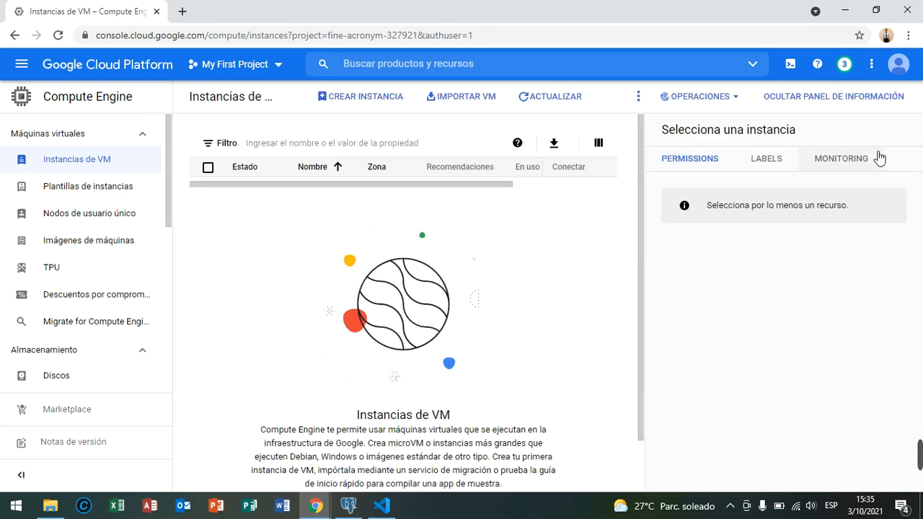
pyautogui.click(898, 67)
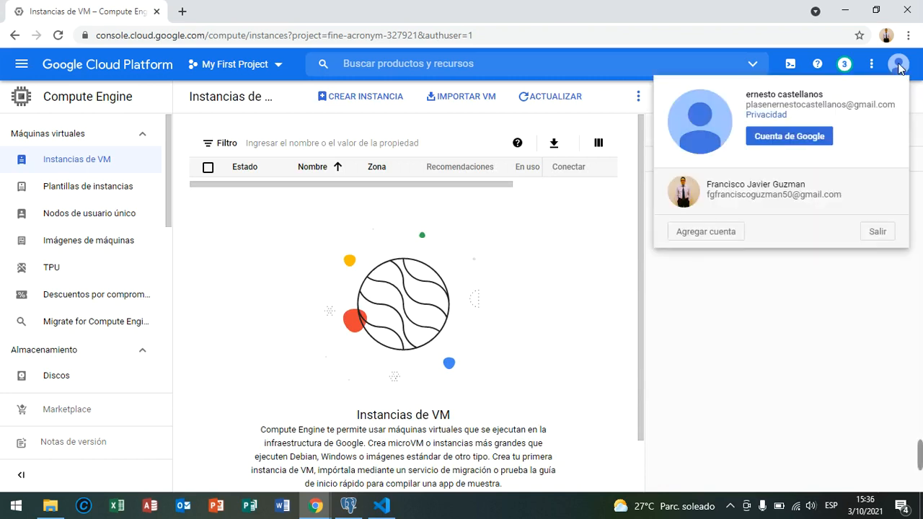
pyautogui.click(898, 66)
pyautogui.click(899, 66)
pyautogui.click(898, 67)
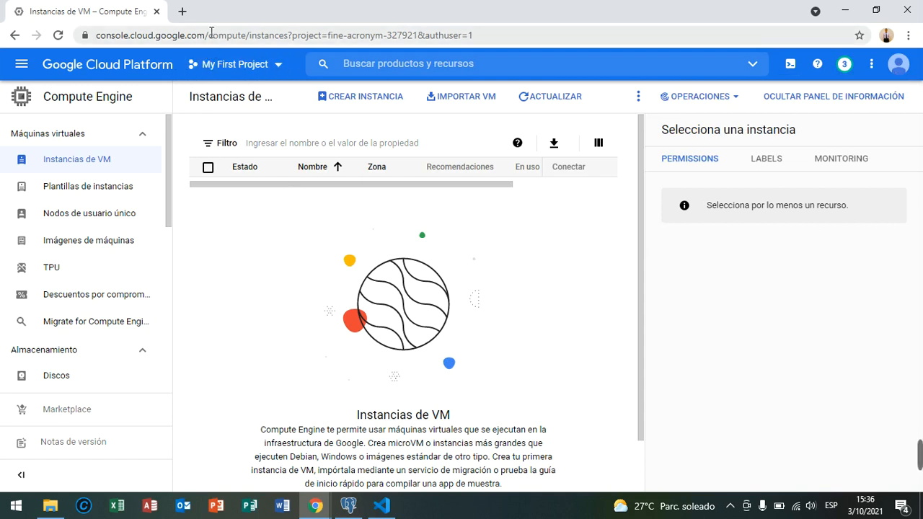
pyautogui.moveTo(210, 34); pyautogui.dragTo(94, 37)
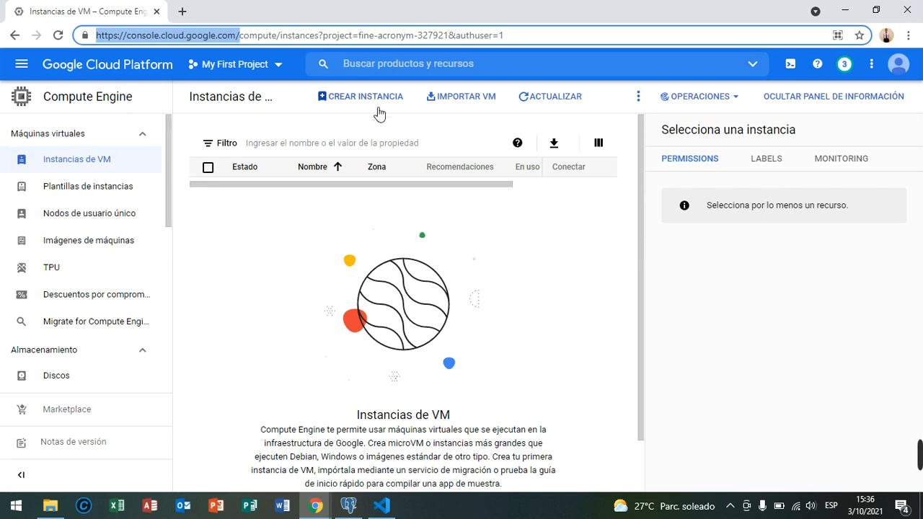
# - Start creating a new VM instance and review its monthly and hourly cost estimate, trial credits and billing terms
pyautogui.click(351, 103)
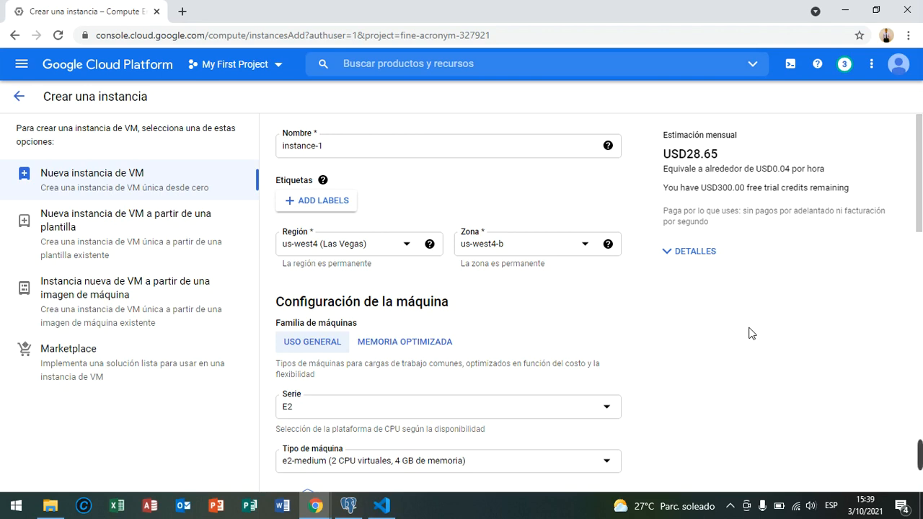
pyautogui.doubleClick(689, 153)
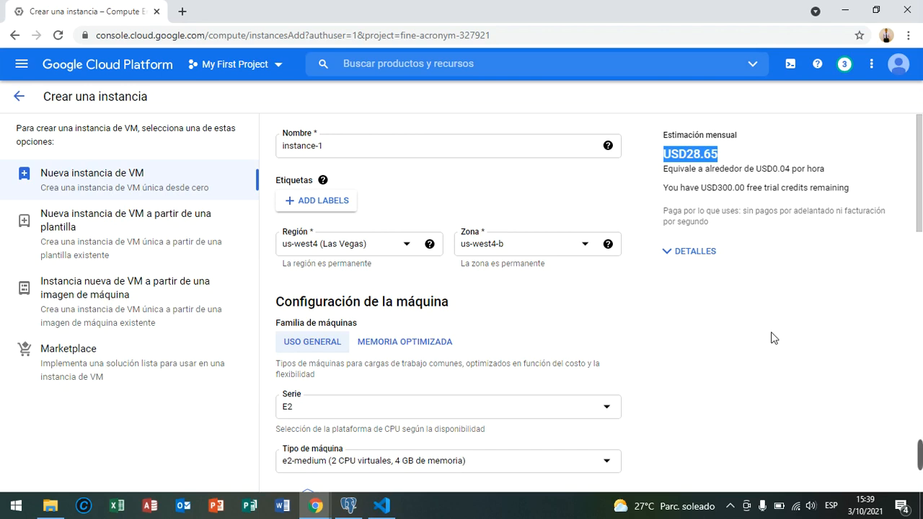
pyautogui.tripleClick(765, 165)
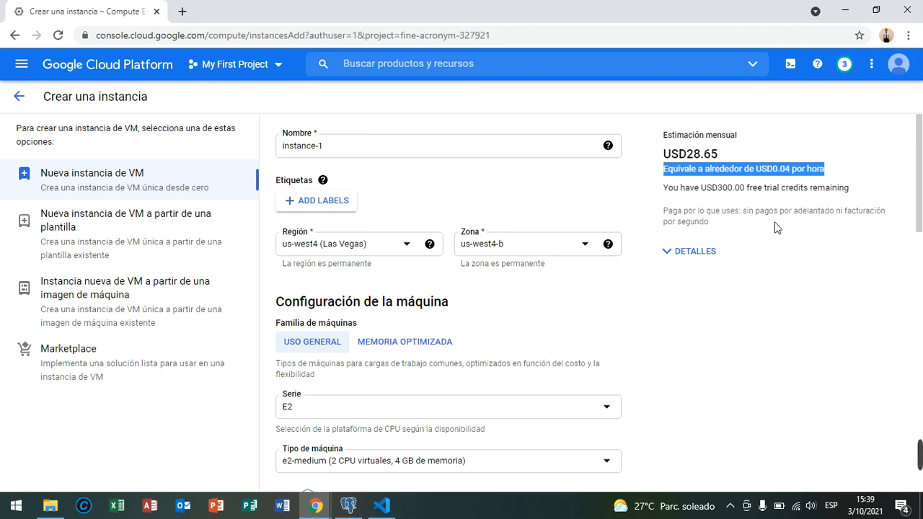
pyautogui.tripleClick(775, 186)
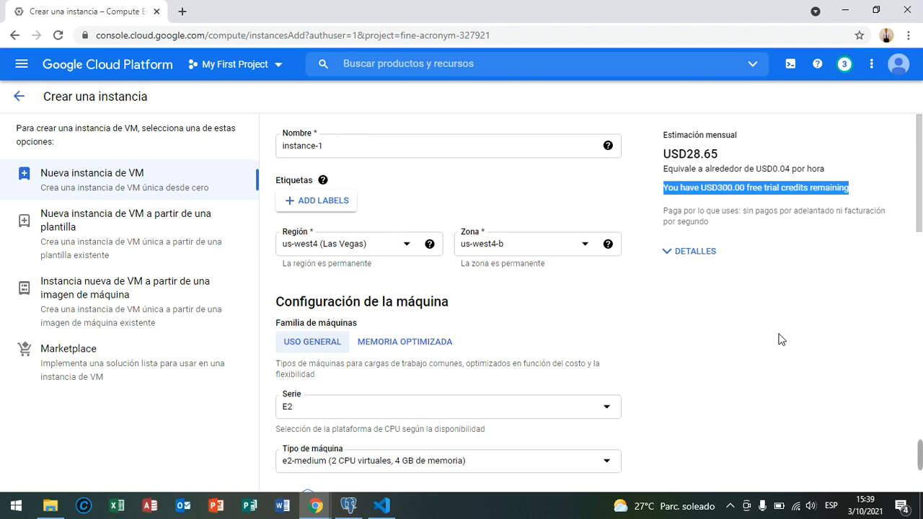
pyautogui.tripleClick(735, 213)
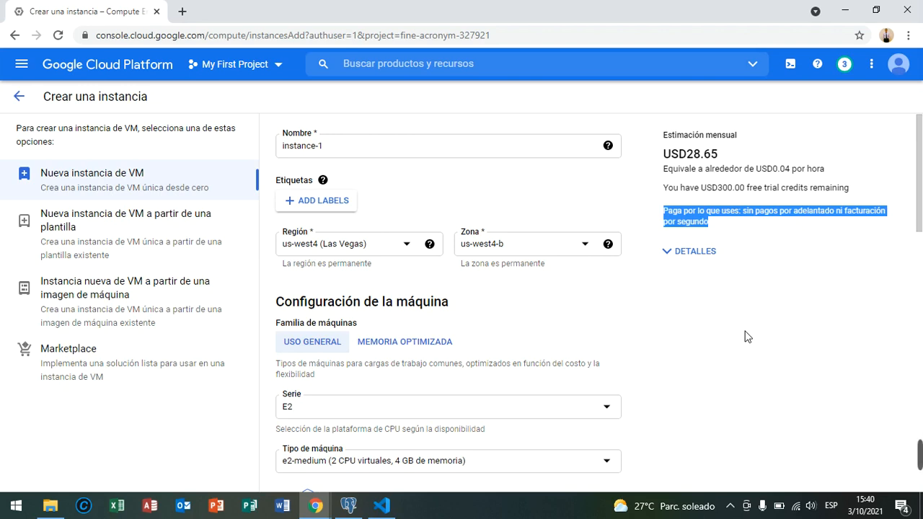
# - Replace the default name of the new VM instance with prueba1
pyautogui.click(523, 145)
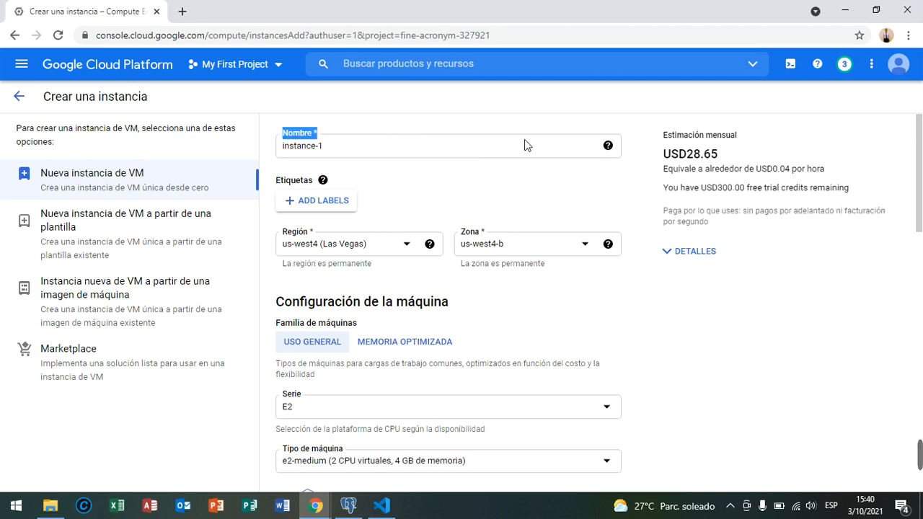
pyautogui.hotkey('ctrl', 'a')
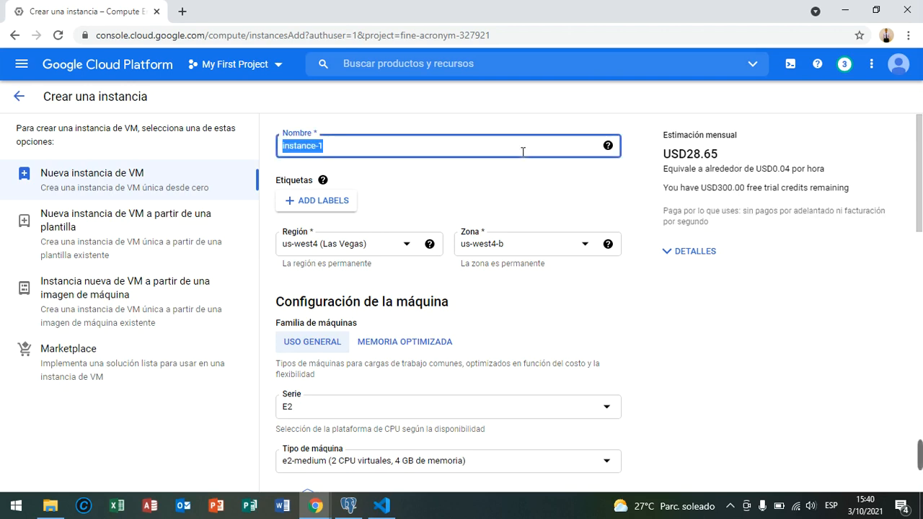
pyautogui.press('BackSpace')
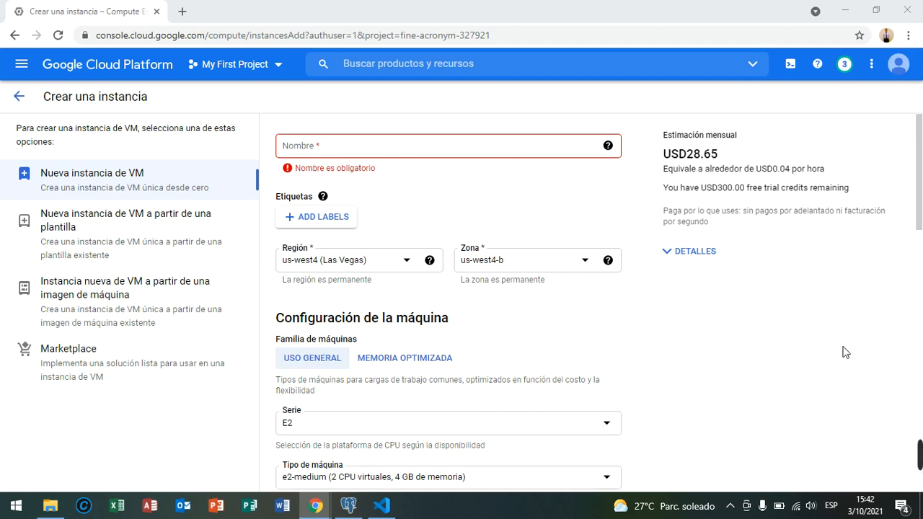
pyautogui.click(581, 147)
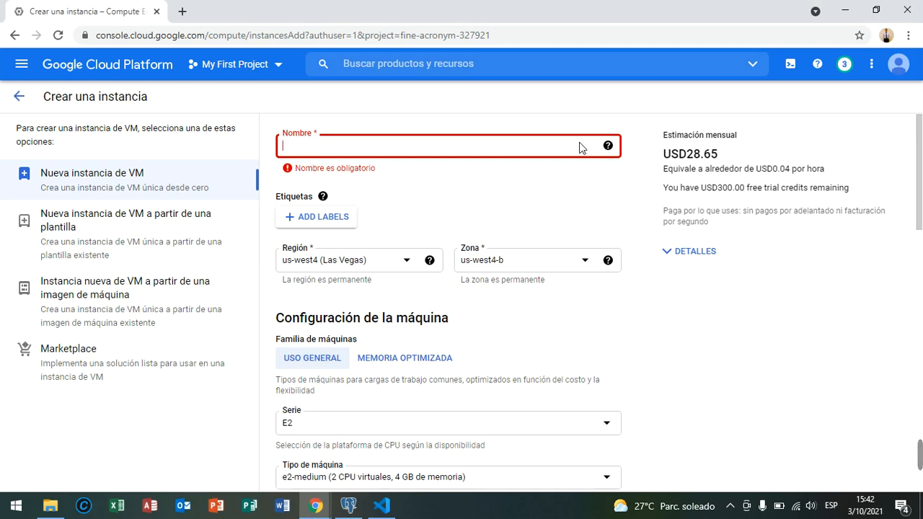
pyautogui.write('prueba1')
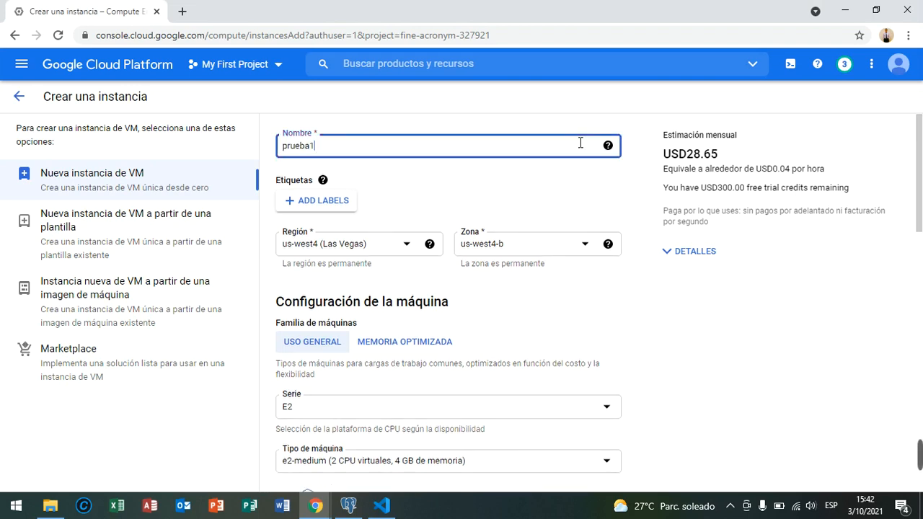
# - Add a label with the key server to the instance, leaving its value empty, and save it
pyautogui.click(338, 208)
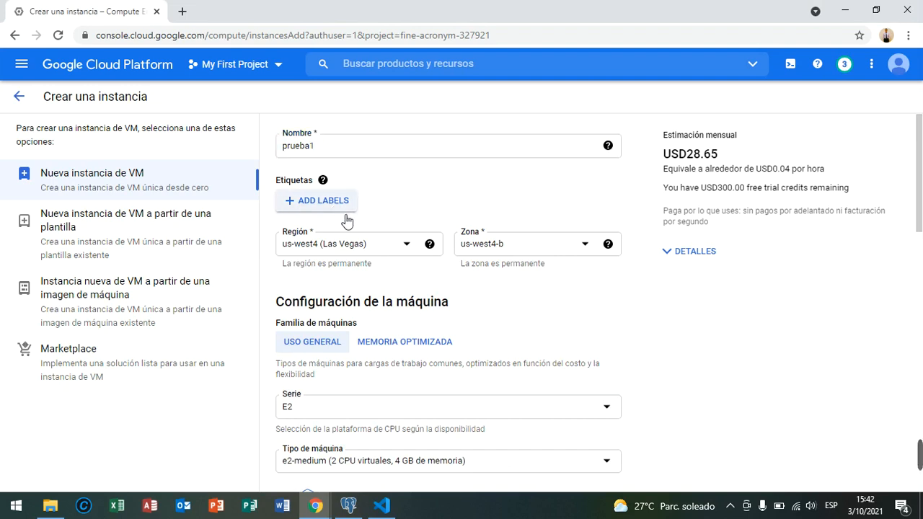
pyautogui.click(651, 136)
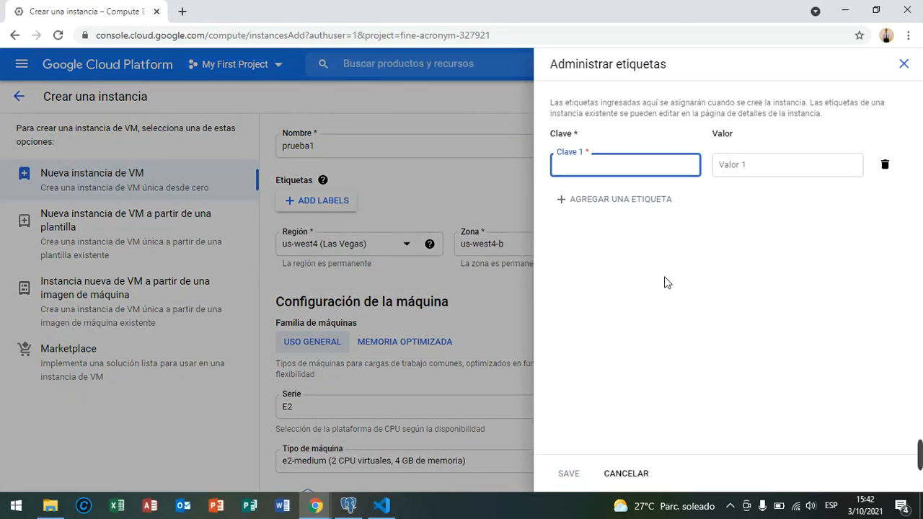
pyautogui.write('server')
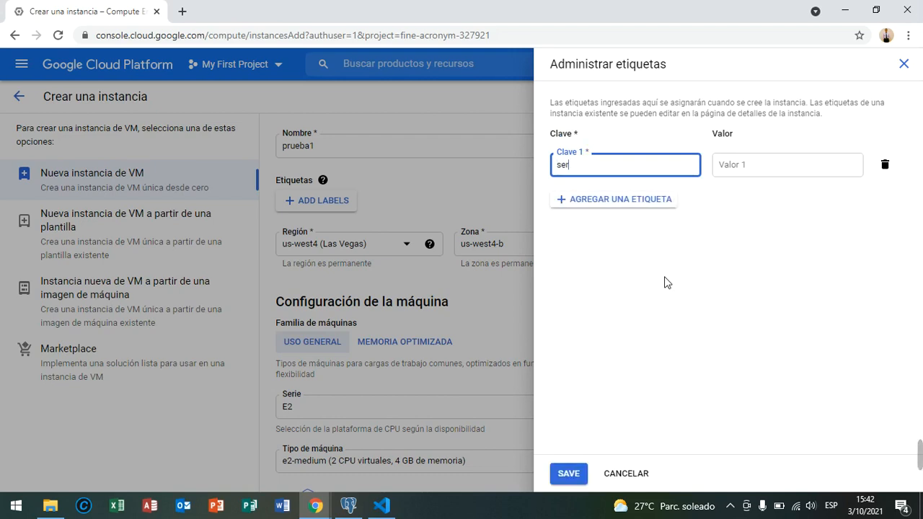
pyautogui.click(581, 474)
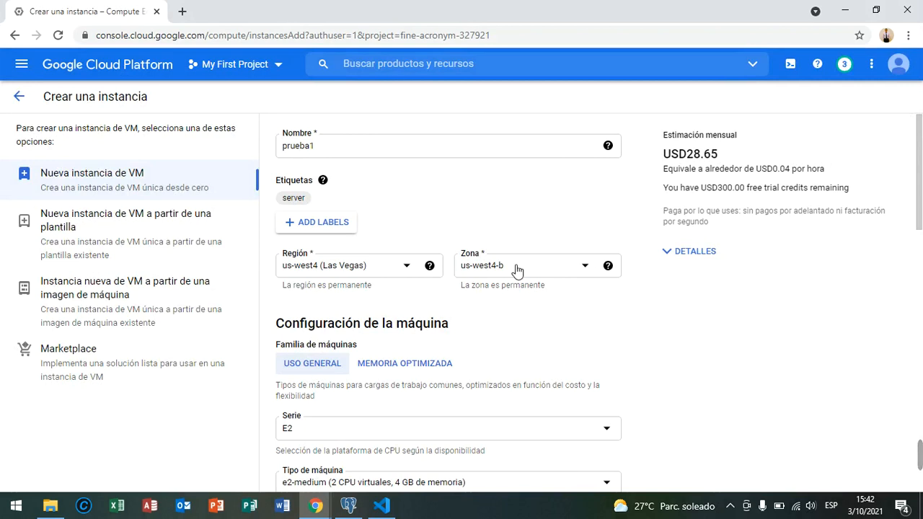
# - Set the region to us-west1 (Oregón) with zone us-west1-b and check the monthly cost estimate
pyautogui.scroll(-1, 911, 202)
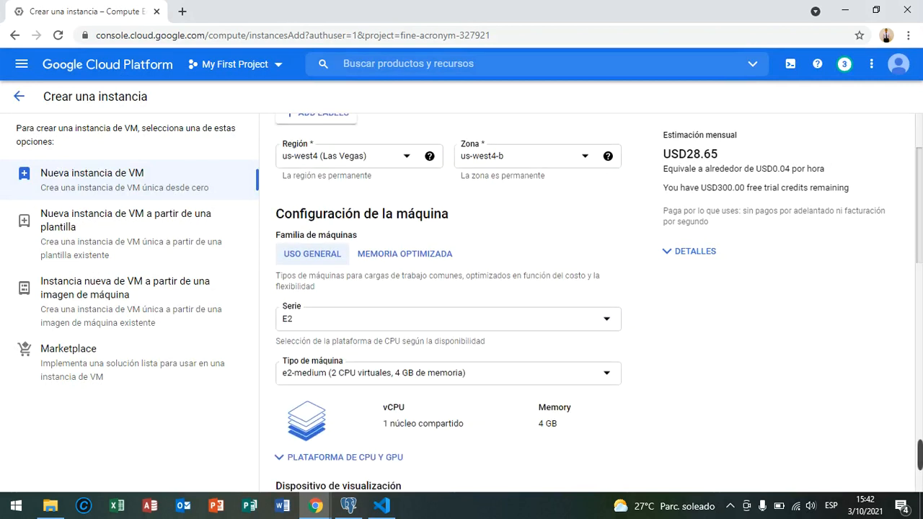
pyautogui.click(407, 163)
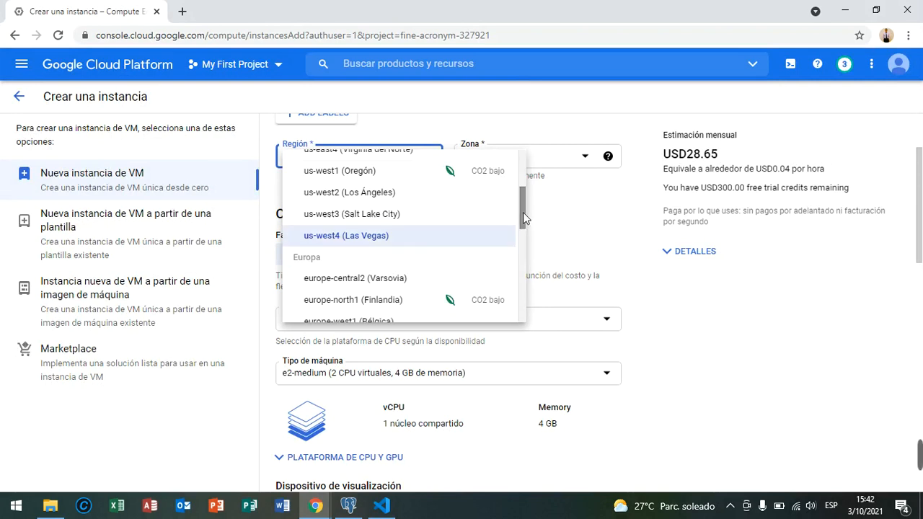
pyautogui.moveTo(523, 212); pyautogui.dragTo(525, 177)
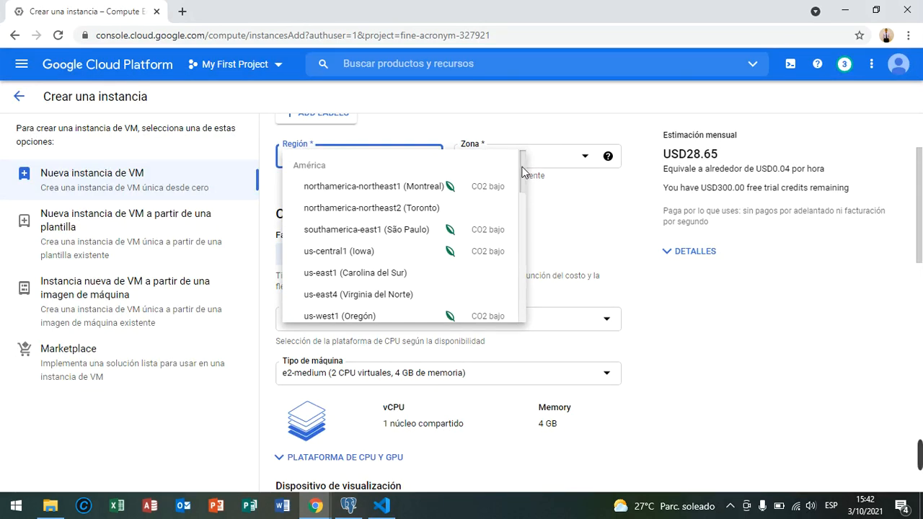
pyautogui.moveTo(523, 170)
pyautogui.mouseDown()
pyautogui.moveTo(525, 202)
pyautogui.moveTo(523, 169)
pyautogui.mouseUp()
pyautogui.moveTo(522, 180)
pyautogui.mouseDown()
pyautogui.moveTo(526, 202)
pyautogui.moveTo(524, 194)
pyautogui.mouseUp()
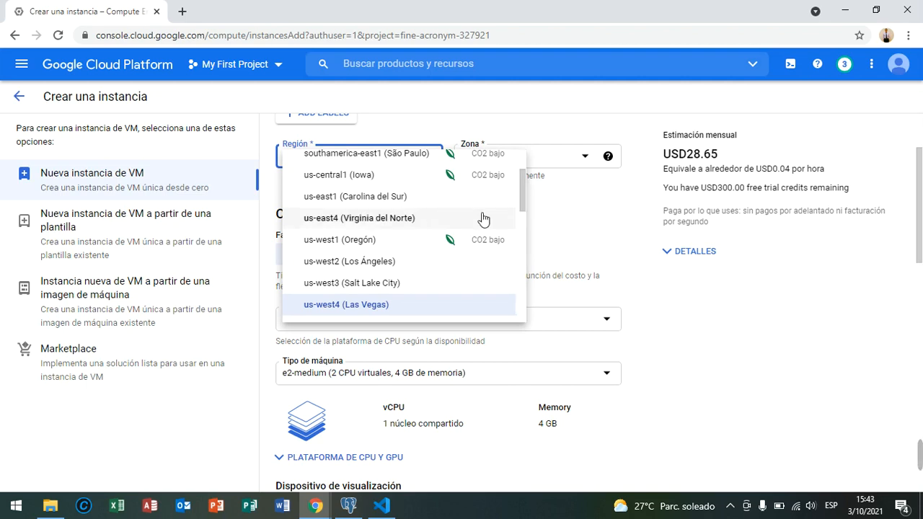
pyautogui.moveTo(523, 207)
pyautogui.mouseDown()
pyautogui.moveTo(522, 180)
pyautogui.moveTo(523, 208)
pyautogui.mouseUp()
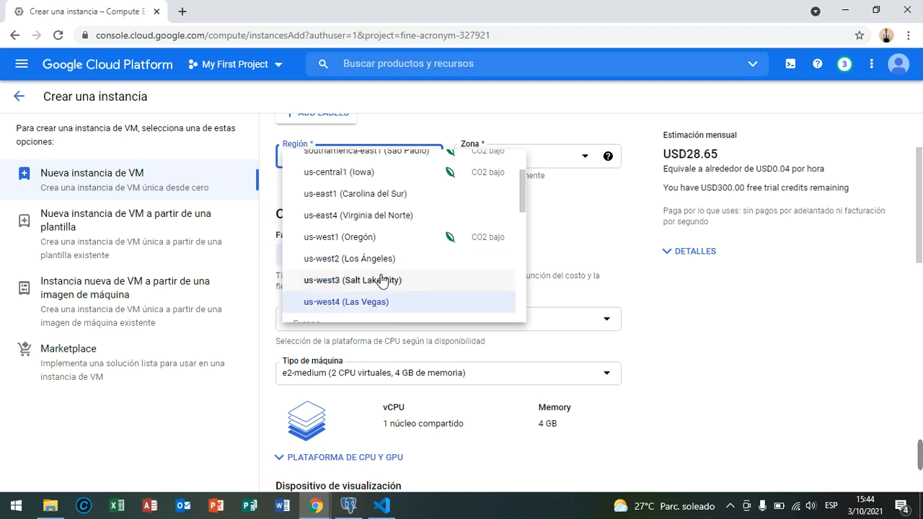
pyautogui.click(379, 241)
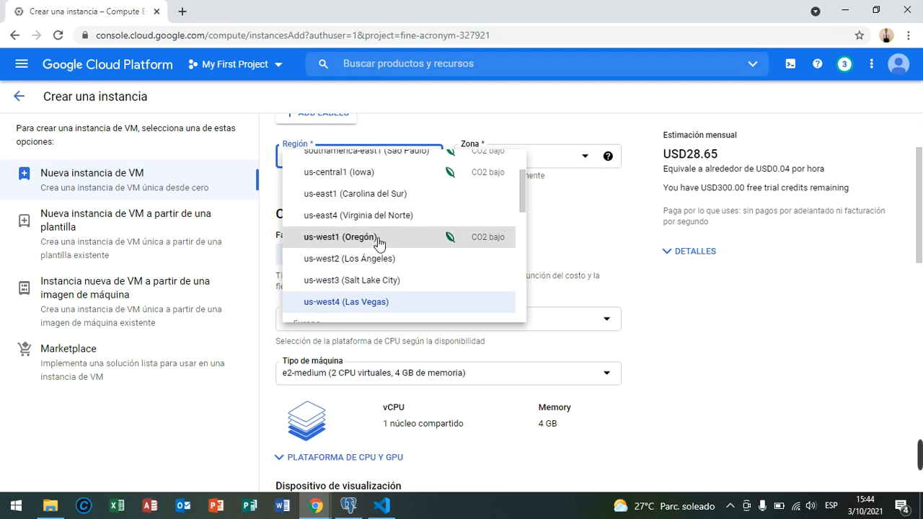
pyautogui.click(557, 160)
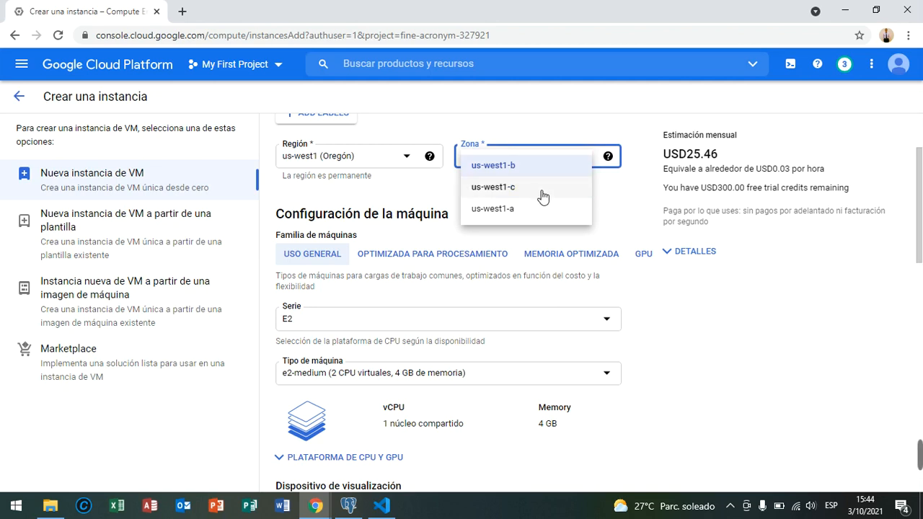
pyautogui.click(546, 165)
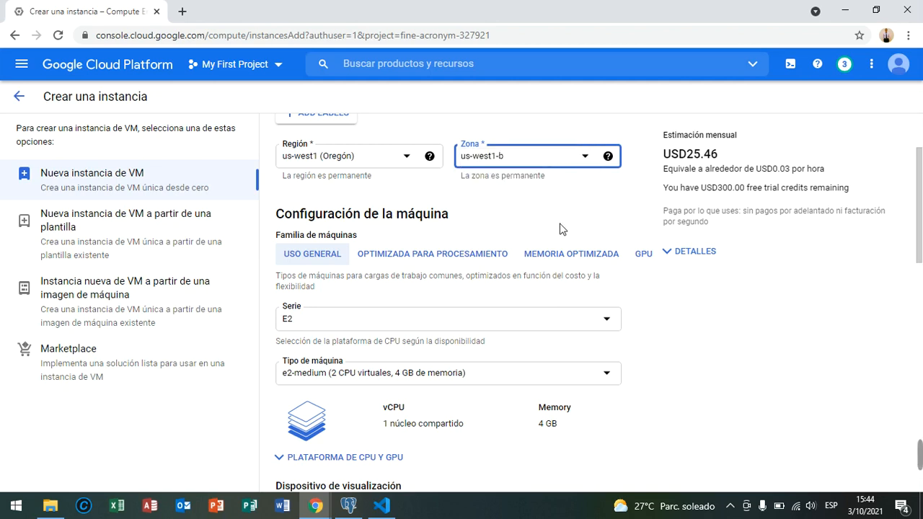
pyautogui.doubleClick(711, 156)
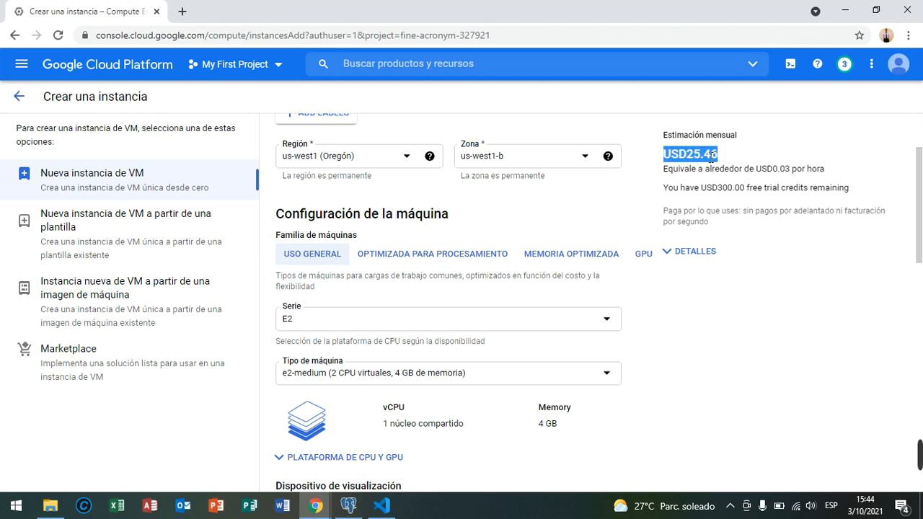
# - Switch the instance's region to southamerica-east1 (São Paulo) and check the monthly cost estimate
pyautogui.click(410, 156)
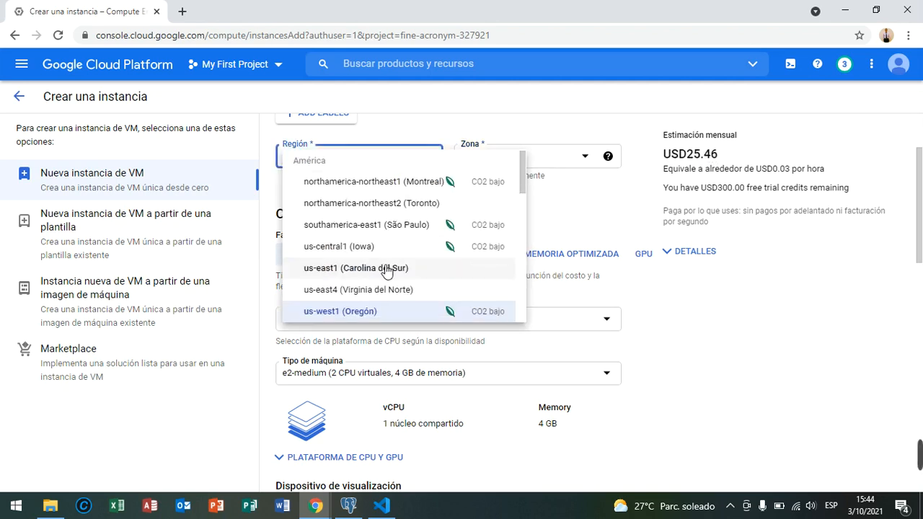
pyautogui.click(402, 227)
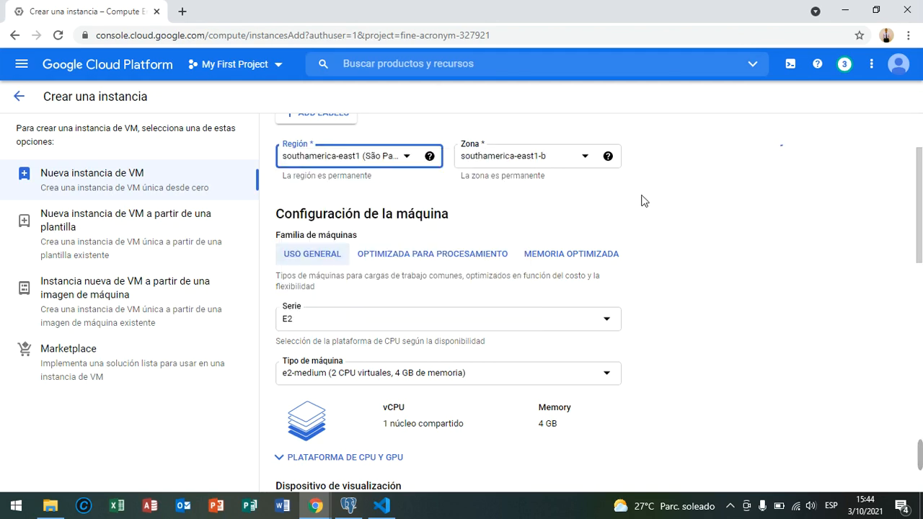
pyautogui.doubleClick(705, 155)
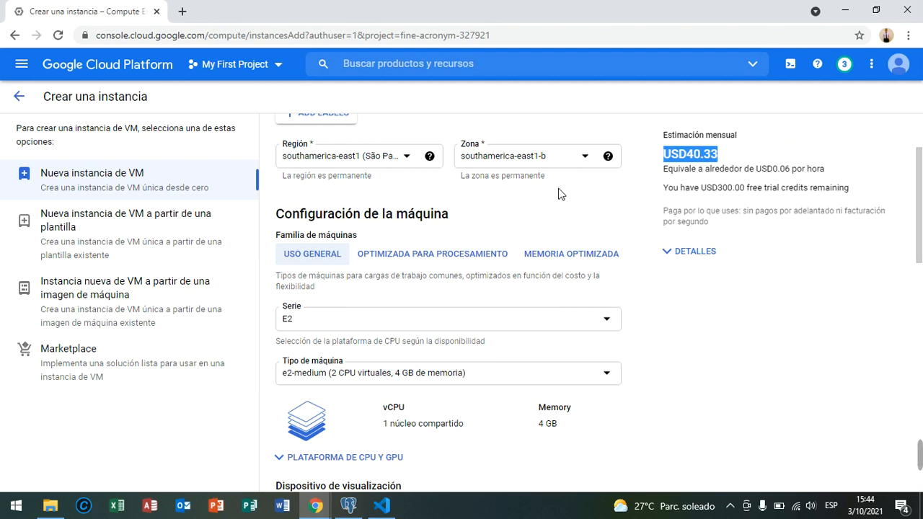
# - Change the instance's region to europe-west3 (Fráncfort) and check the monthly cost estimate
pyautogui.click(407, 156)
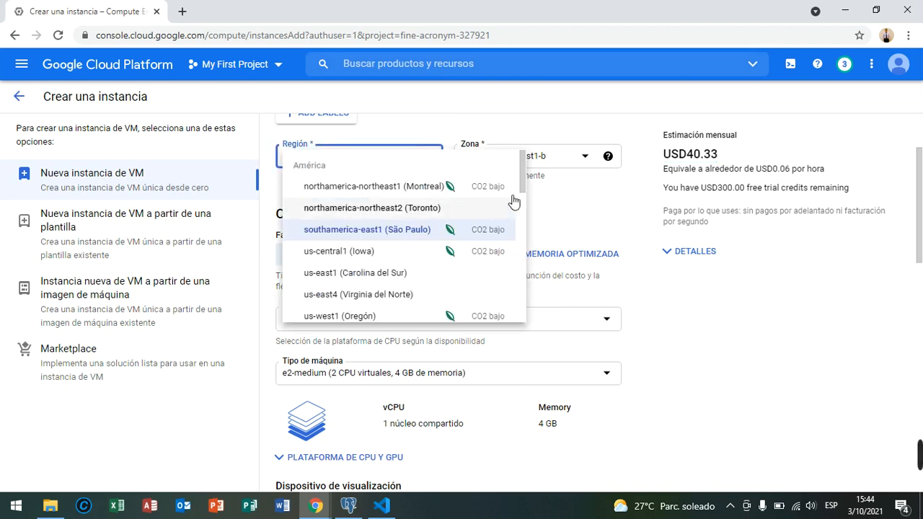
pyautogui.scroll(-2, 524, 180)
pyautogui.moveTo(526, 194); pyautogui.dragTo(533, 231)
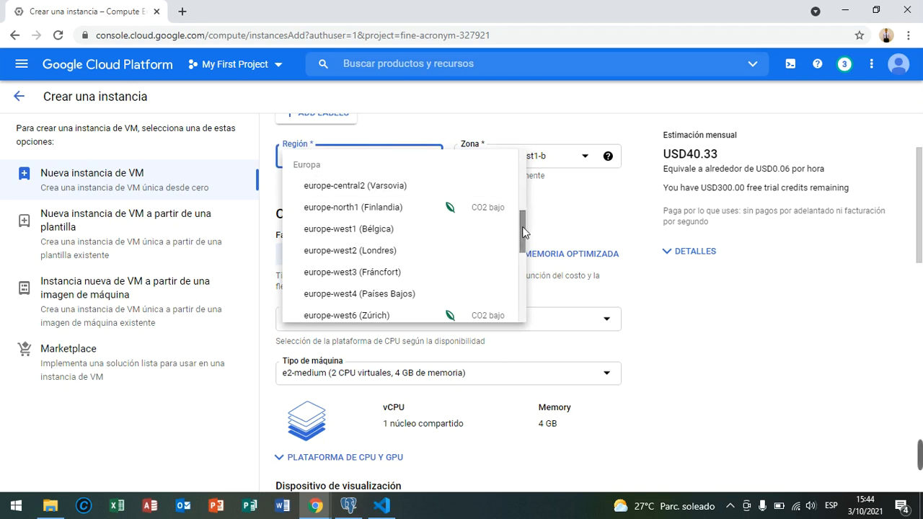
pyautogui.moveTo(522, 231); pyautogui.dragTo(524, 236)
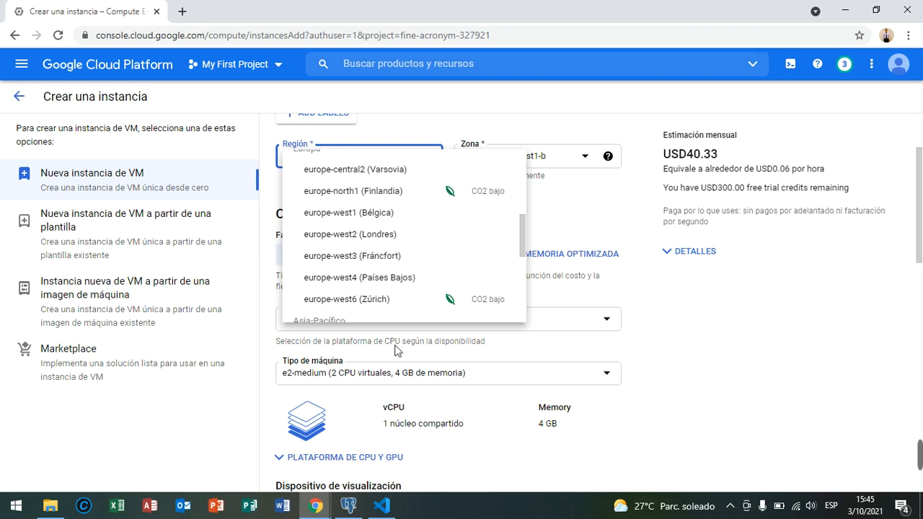
pyautogui.click(388, 261)
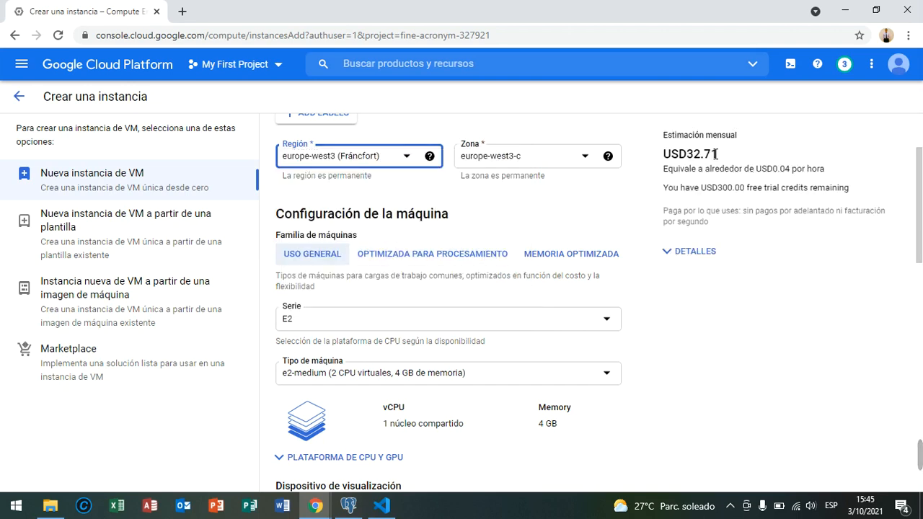
pyautogui.doubleClick(709, 154)
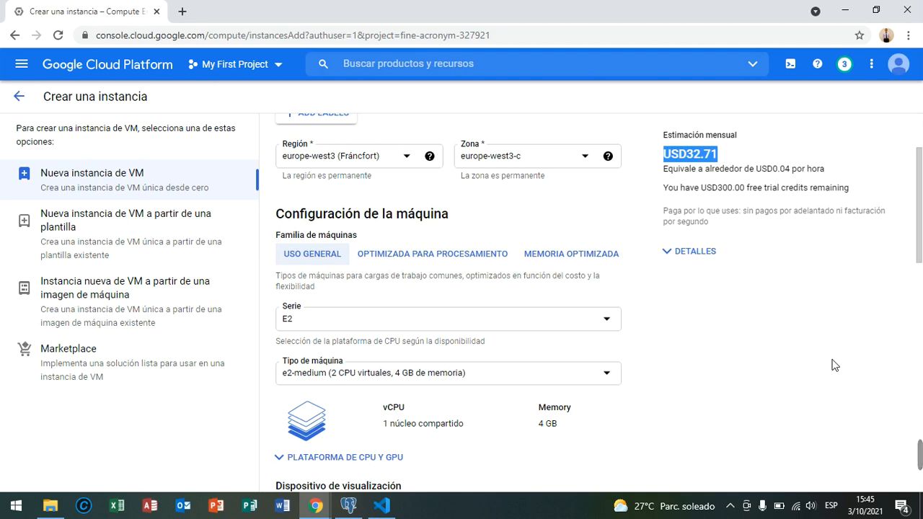
# - Try europe-west2 (Londres) as the instance's region for cost comparison and set the region back to us-west1 (Oregón)
pyautogui.click(408, 162)
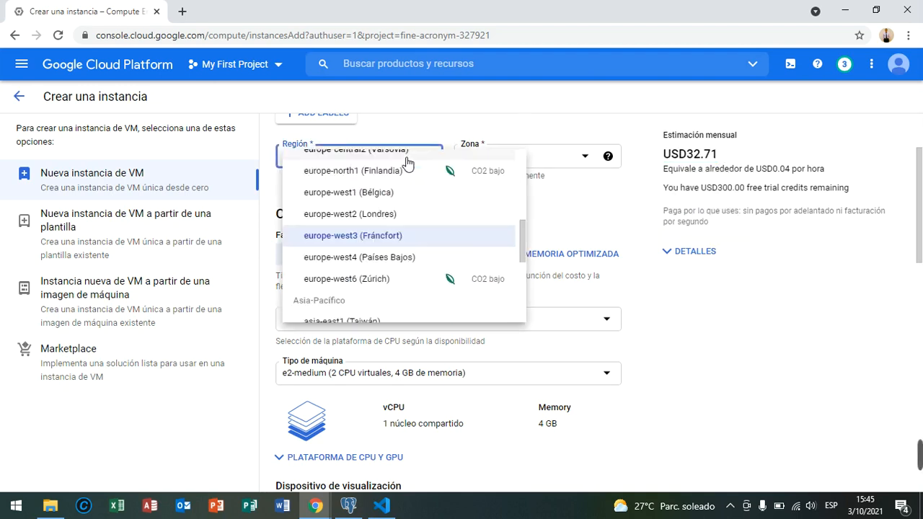
pyautogui.click(385, 216)
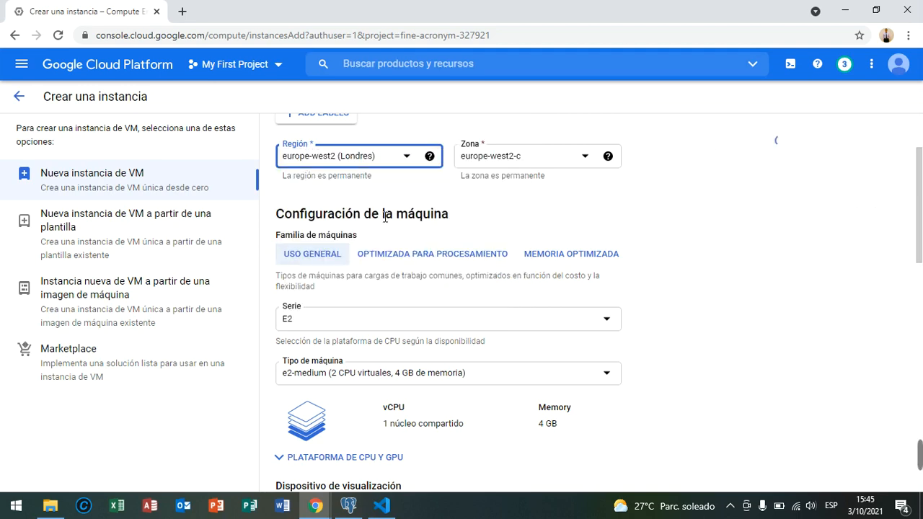
pyautogui.click(408, 162)
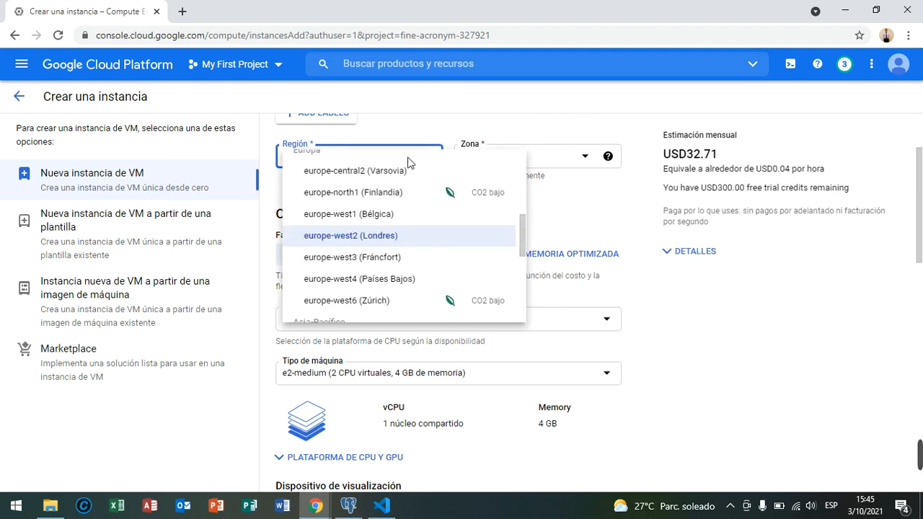
pyautogui.moveTo(524, 230); pyautogui.dragTo(521, 179)
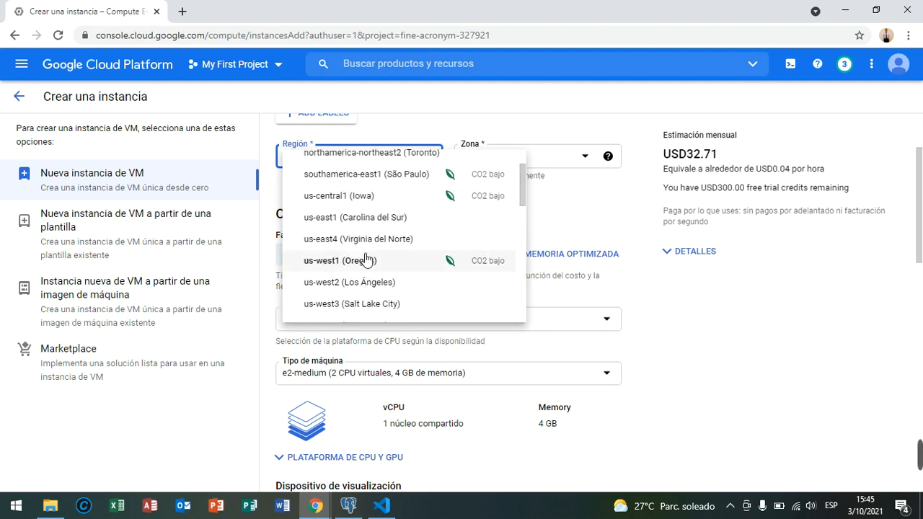
pyautogui.click(350, 261)
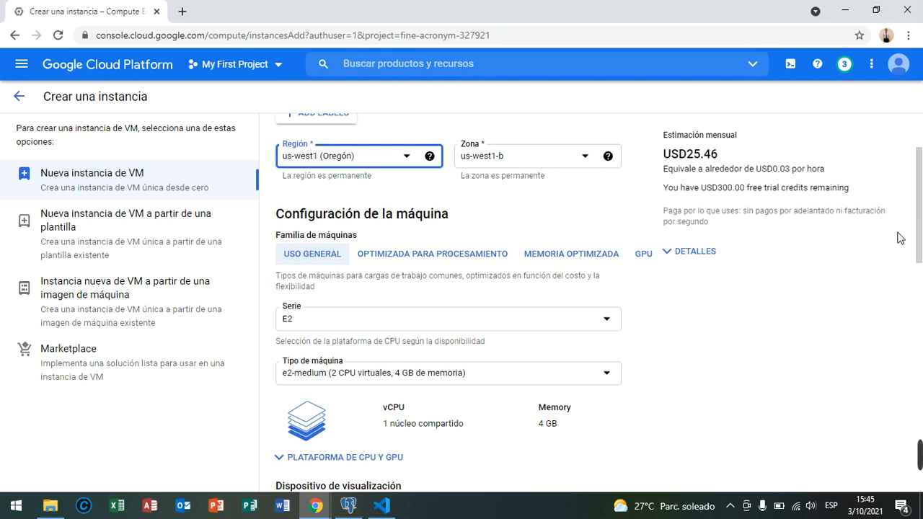
# - Switch the machine type to e2-standard-2 (2 vCPUs, 8 GB of memory) and check the monthly cost estimate
pyautogui.scroll(-2, 901, 238)
pyautogui.scroll(-1, 447, 303)
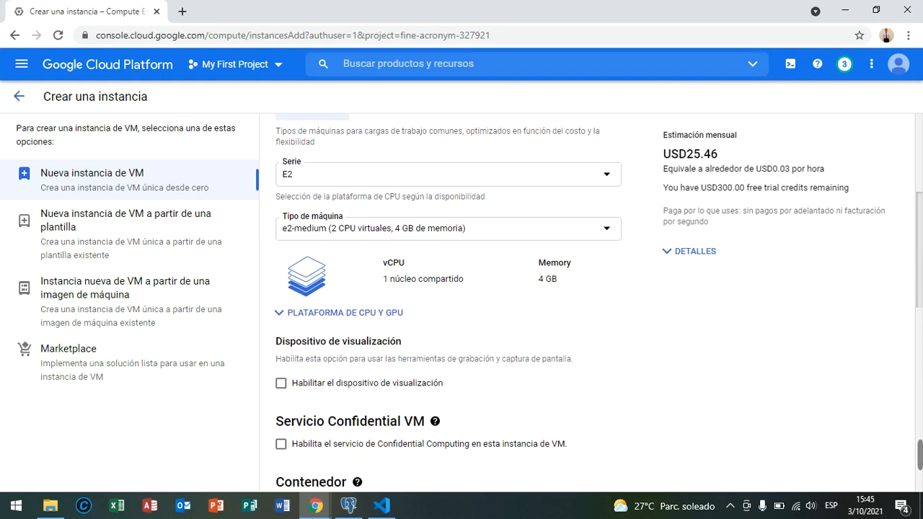
pyautogui.scroll(1, 447, 302)
pyautogui.scroll(-1, 447, 303)
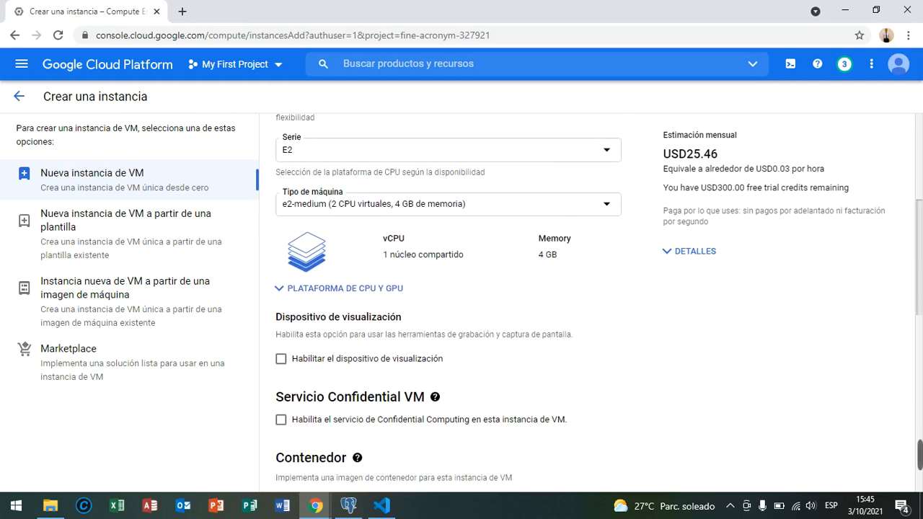
pyautogui.click(606, 201)
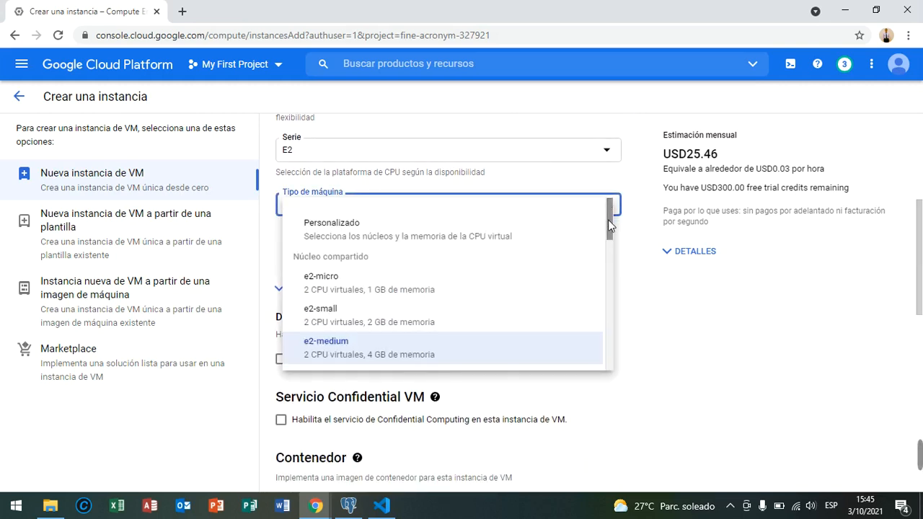
pyautogui.moveTo(609, 226); pyautogui.dragTo(611, 246)
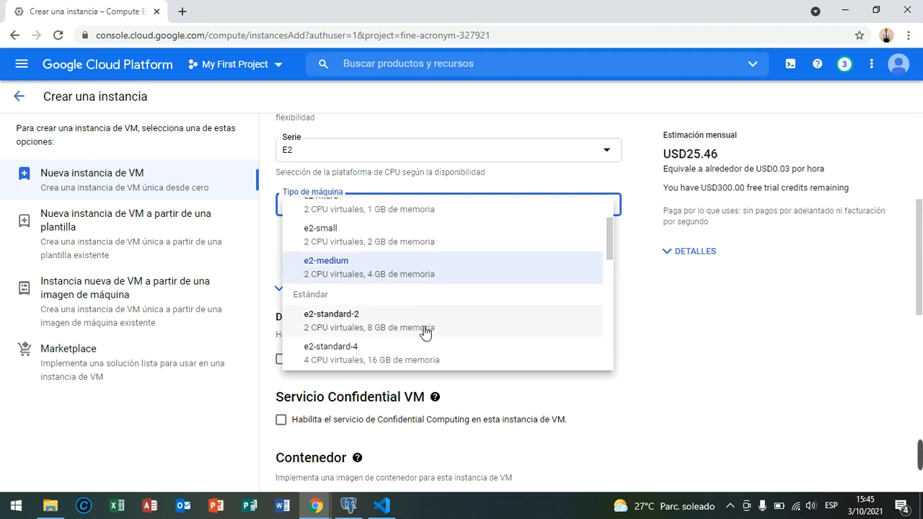
pyautogui.click(457, 336)
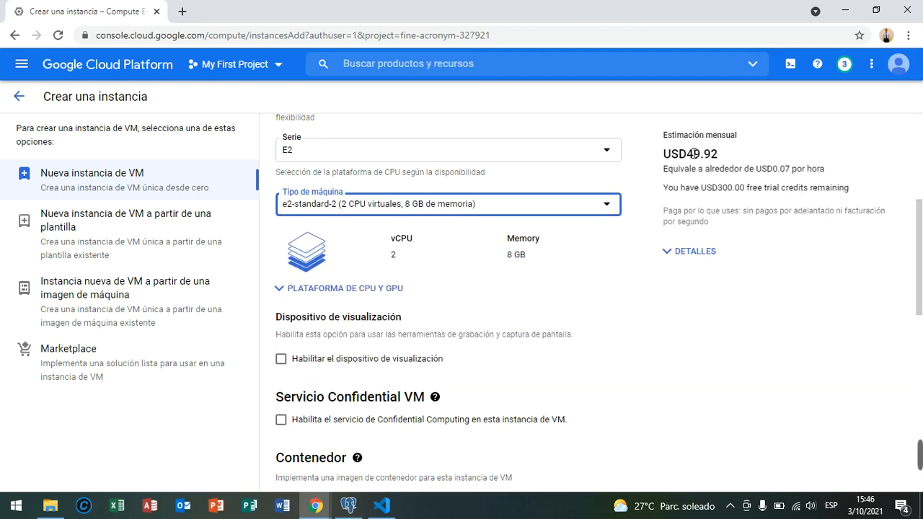
# - Return the machine type to e2-medium (2 vCPUs, 4 GB of memory) and check the monthly cost estimate
pyautogui.click(478, 204)
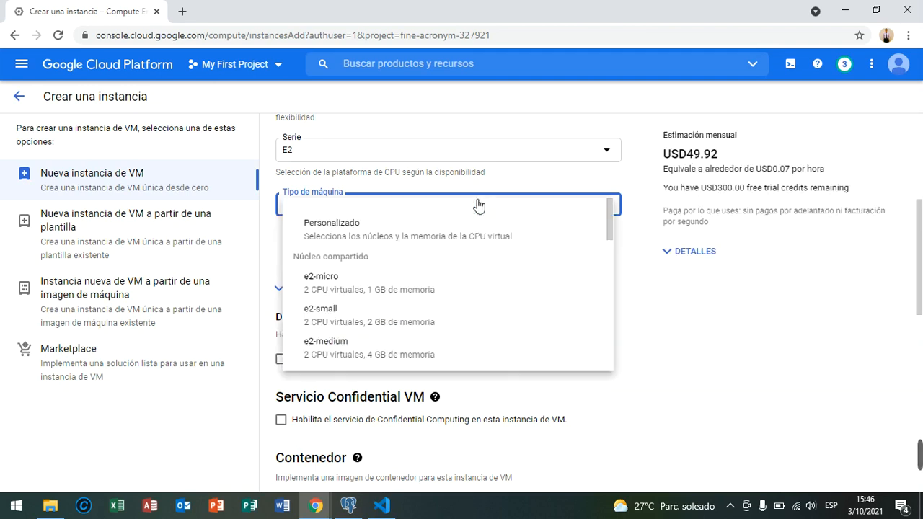
pyautogui.click(417, 243)
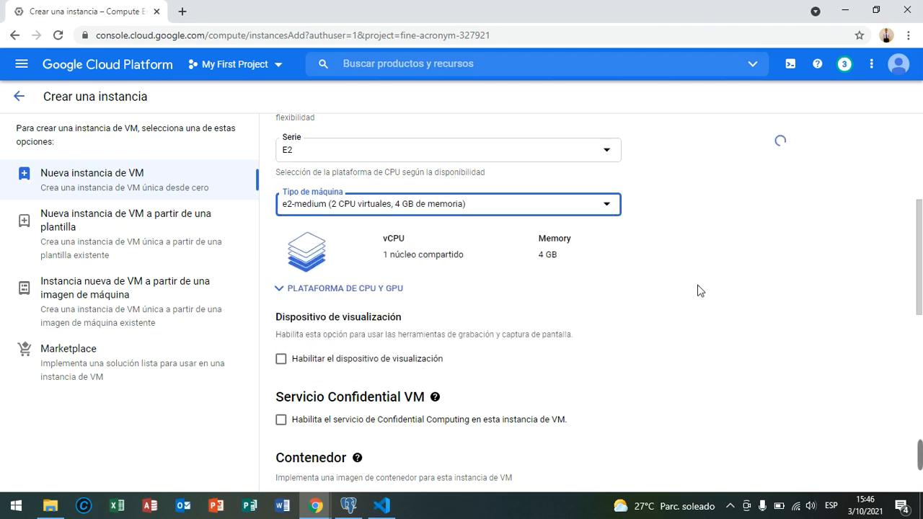
pyautogui.doubleClick(706, 151)
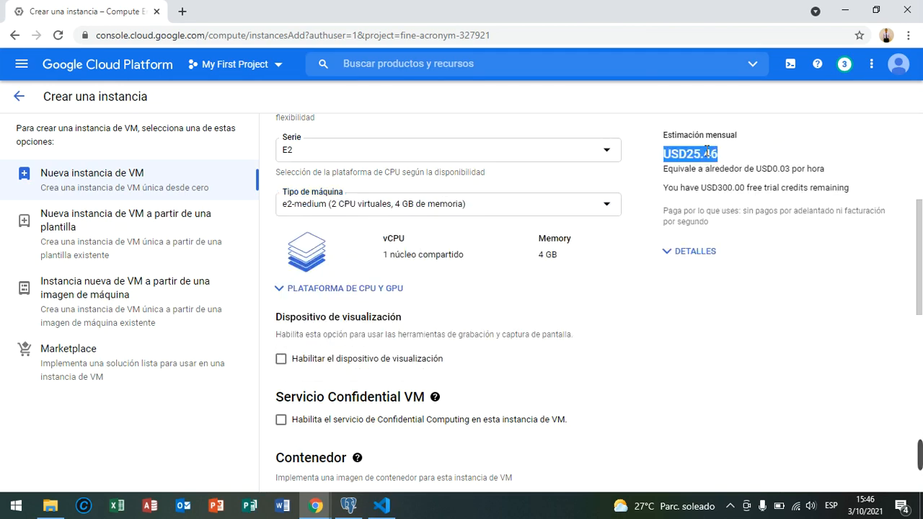
# - Set the machine type to e2-small (2 vCPUs, 2 GB of memory) and enable the display device
pyautogui.click(545, 216)
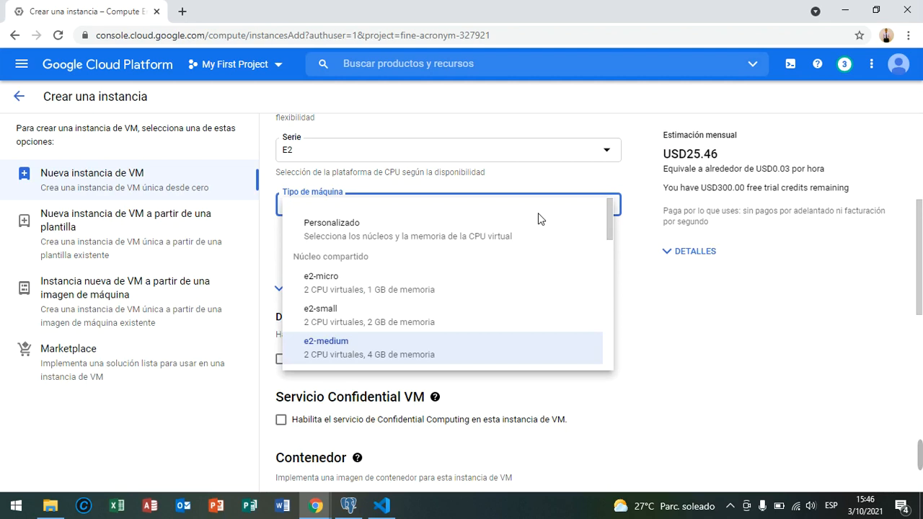
pyautogui.click(396, 318)
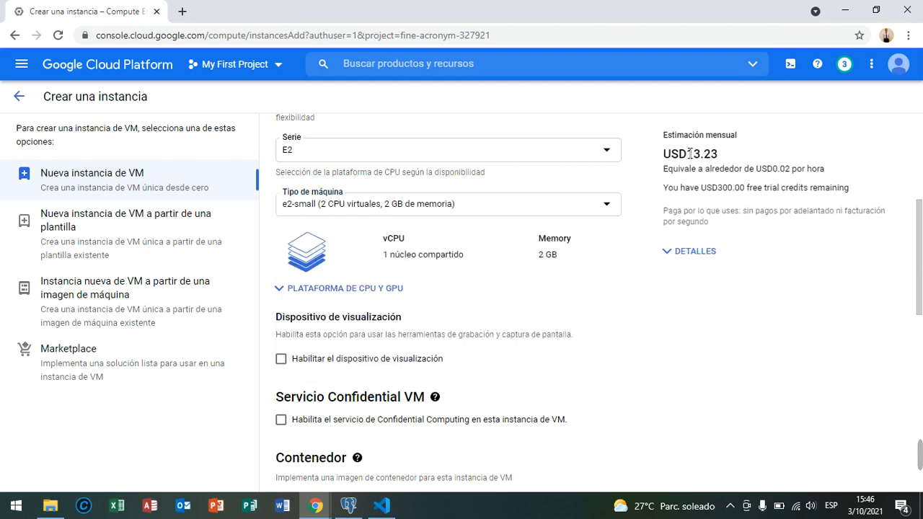
pyautogui.doubleClick(685, 152)
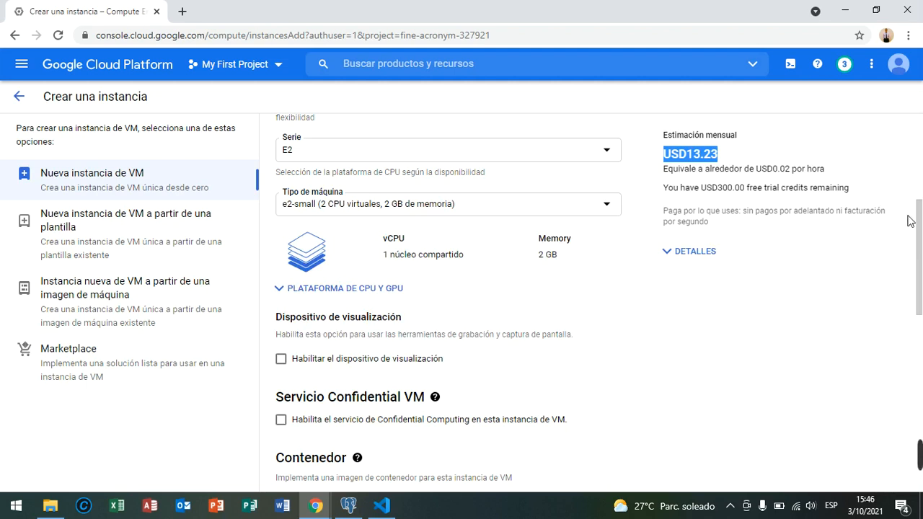
pyautogui.moveTo(920, 229); pyautogui.dragTo(920, 280)
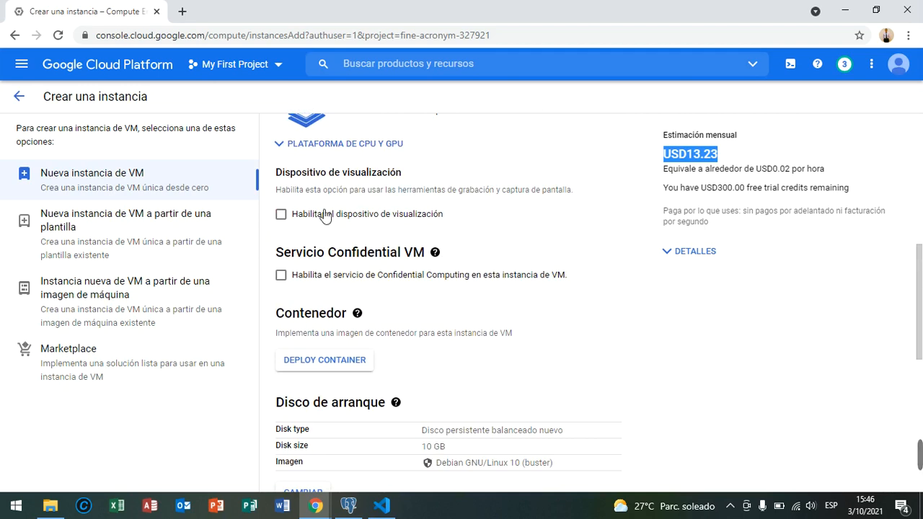
pyautogui.click(280, 215)
# - Change the boot disk's operating system to Ubuntu, version Ubuntu 20.04 LTS, and apply the selection
pyautogui.scroll(-2, 914, 287)
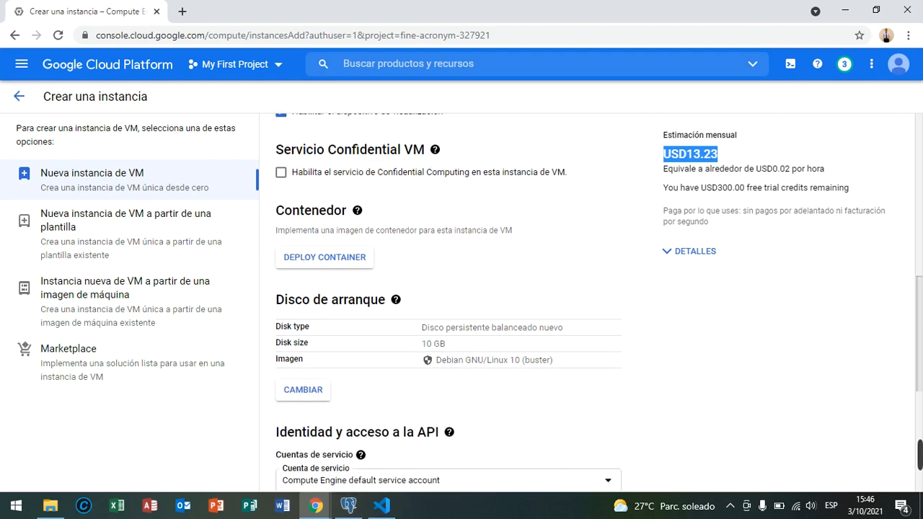
pyautogui.moveTo(919, 317); pyautogui.dragTo(919, 318)
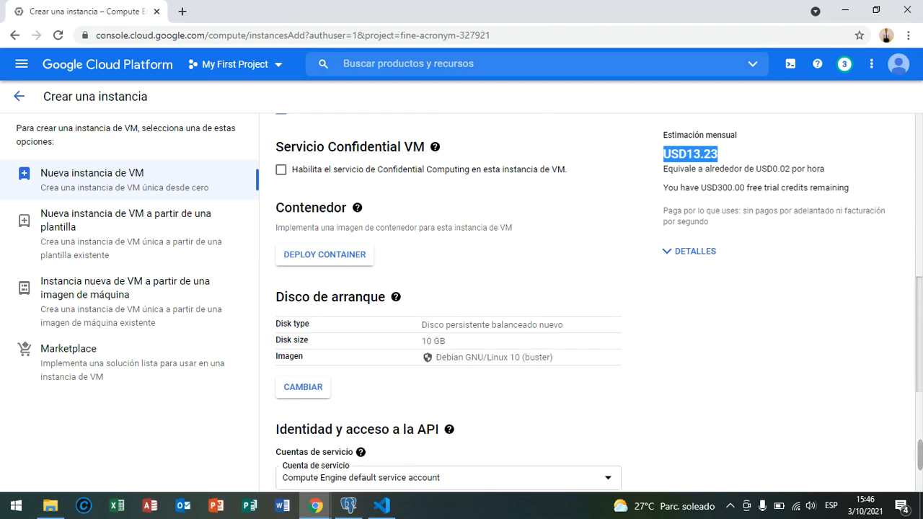
pyautogui.scroll(-1, 598, 310)
pyautogui.scroll(-1, 598, 310)
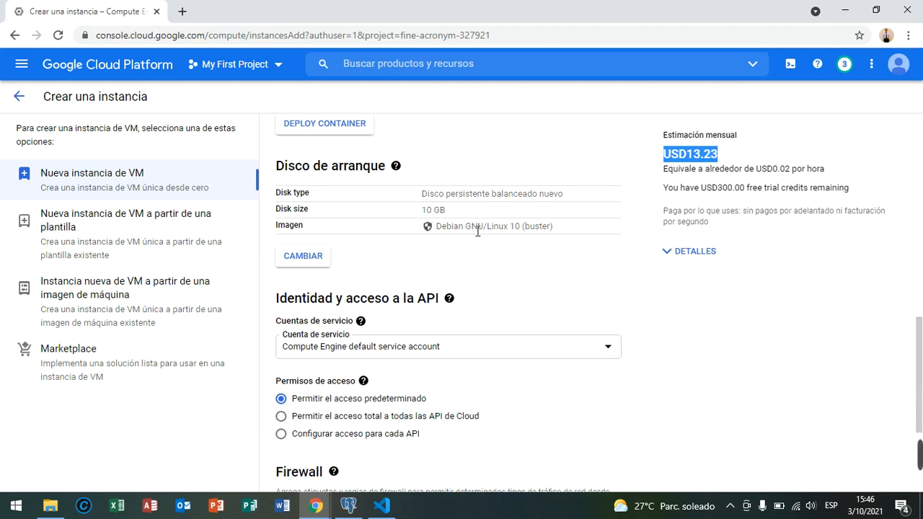
pyautogui.click(304, 257)
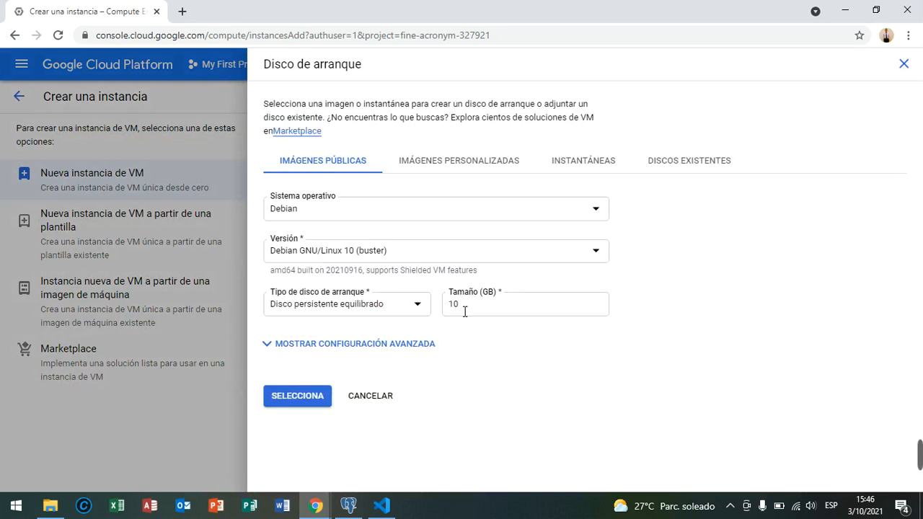
pyautogui.click(589, 211)
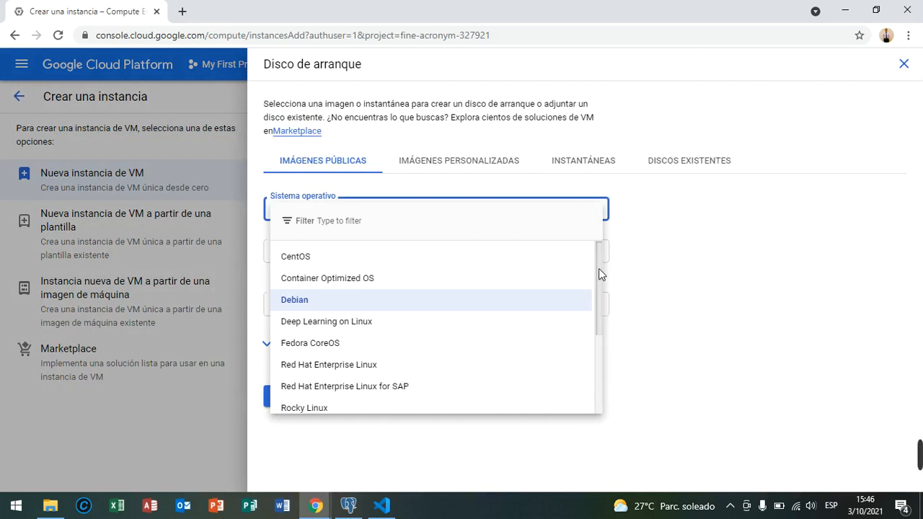
pyautogui.moveTo(598, 268); pyautogui.dragTo(606, 320)
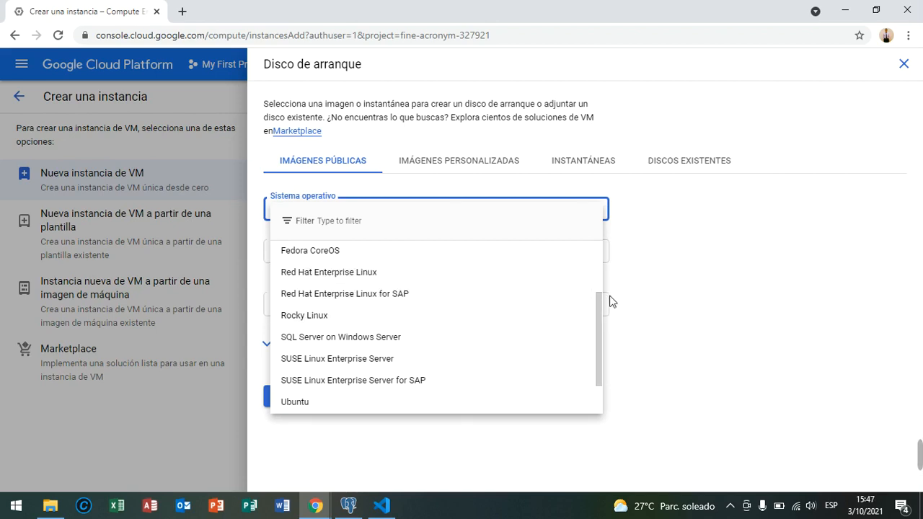
pyautogui.moveTo(599, 312); pyautogui.dragTo(601, 354)
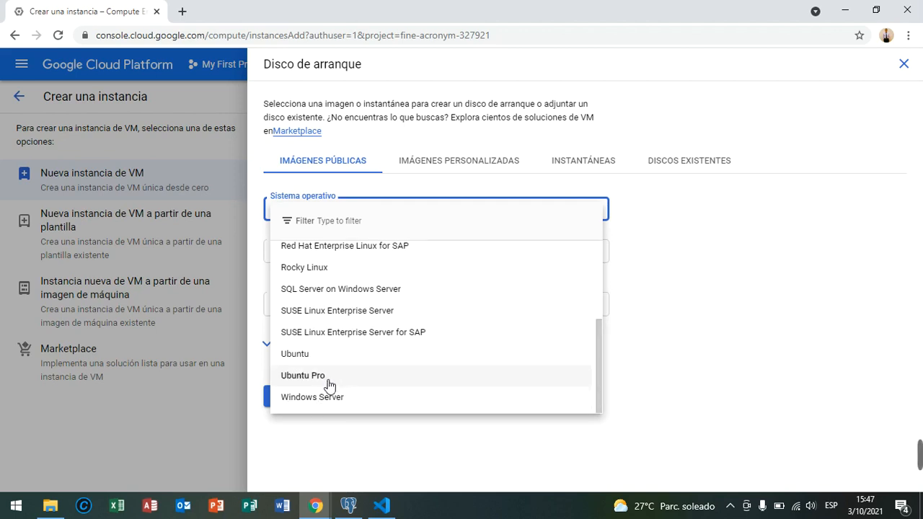
pyautogui.click(300, 355)
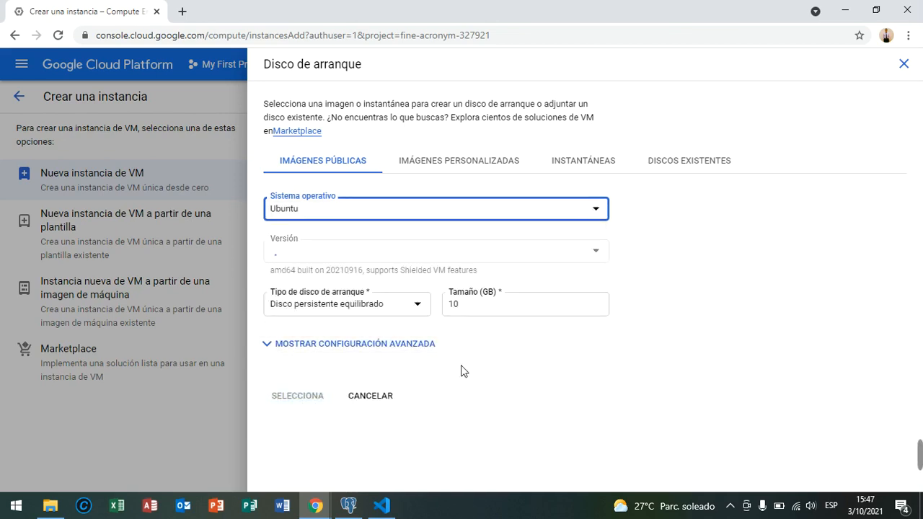
pyautogui.click(495, 252)
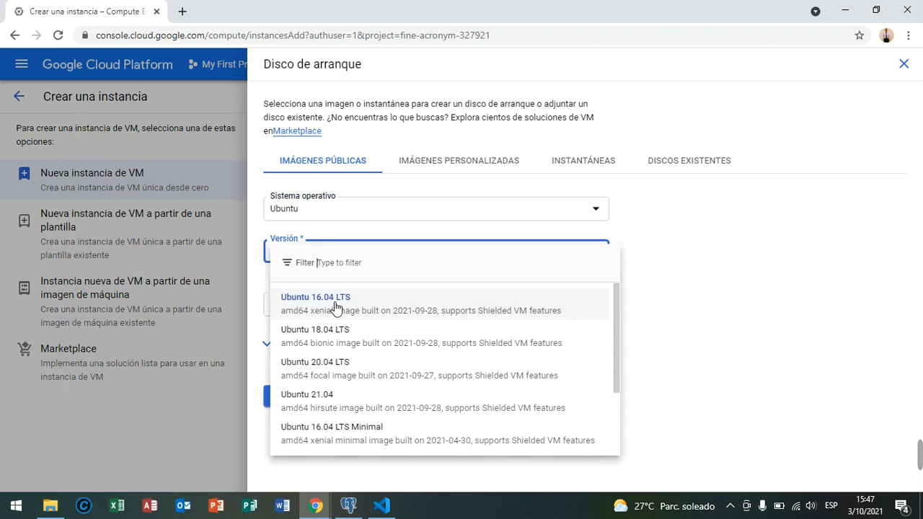
pyautogui.click(335, 375)
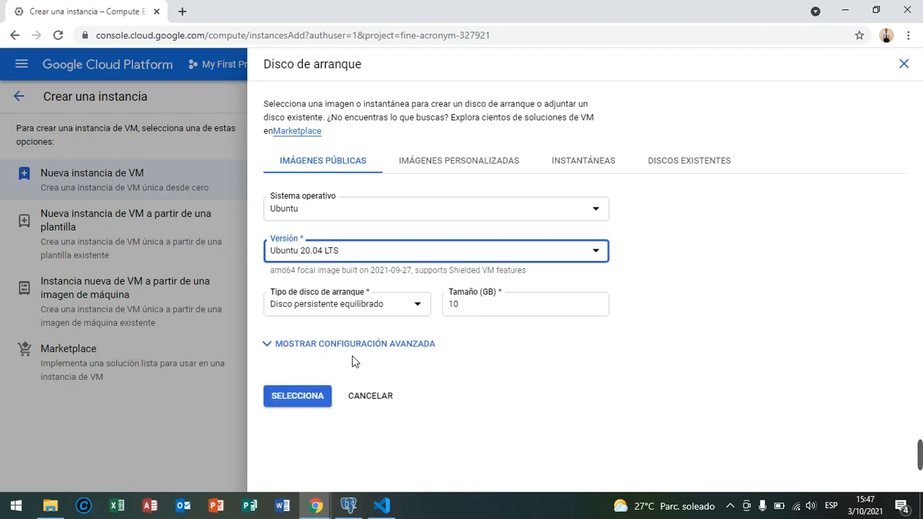
pyautogui.click(303, 400)
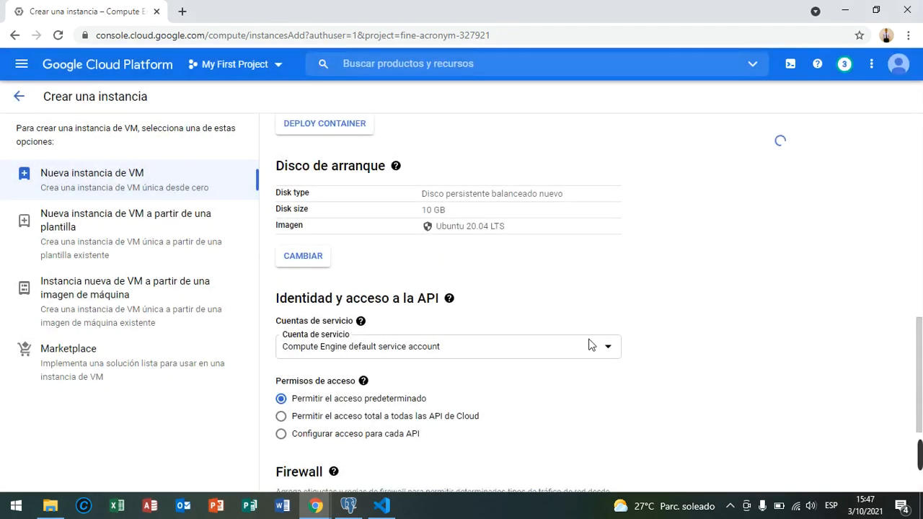
# - Allow both HTTP and HTTPS traffic in the firewall settings and create the instance
pyautogui.moveTo(921, 341); pyautogui.dragTo(920, 400)
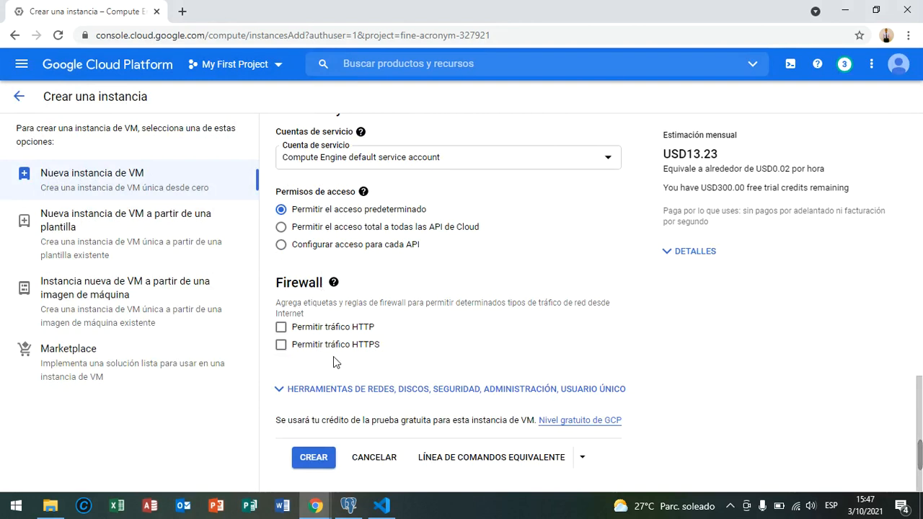
pyautogui.click(281, 328)
pyautogui.click(281, 346)
pyautogui.click(320, 458)
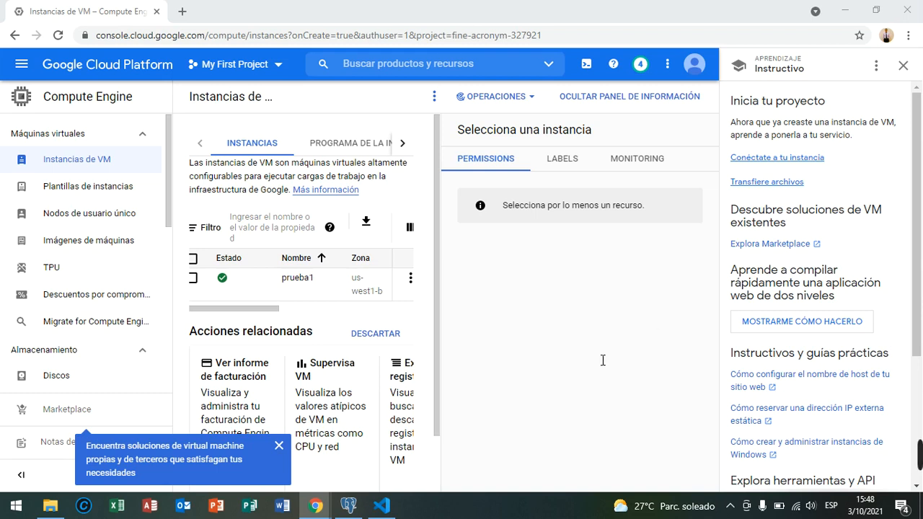
# - Open the details of the prueba1 instance and connect to it over SSH in another browser window
pyautogui.click(298, 278)
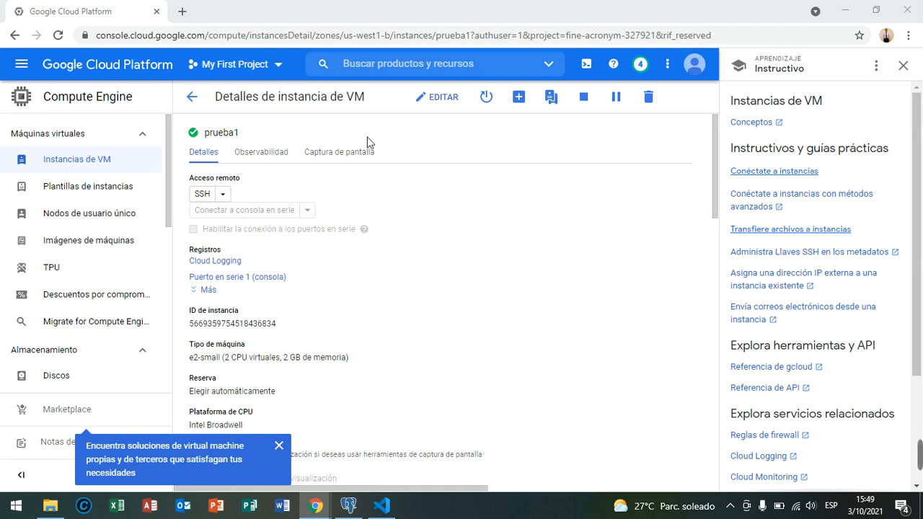
pyautogui.doubleClick(225, 129)
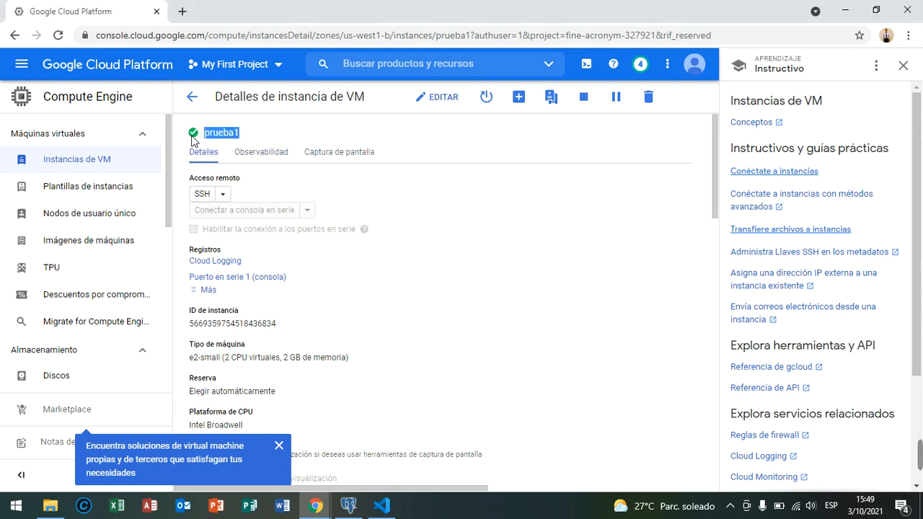
pyautogui.click(223, 194)
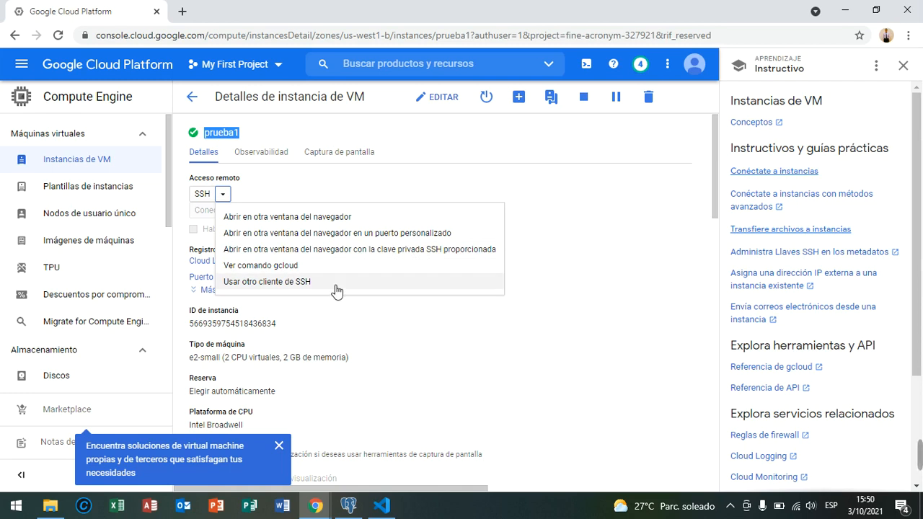
pyautogui.click(305, 218)
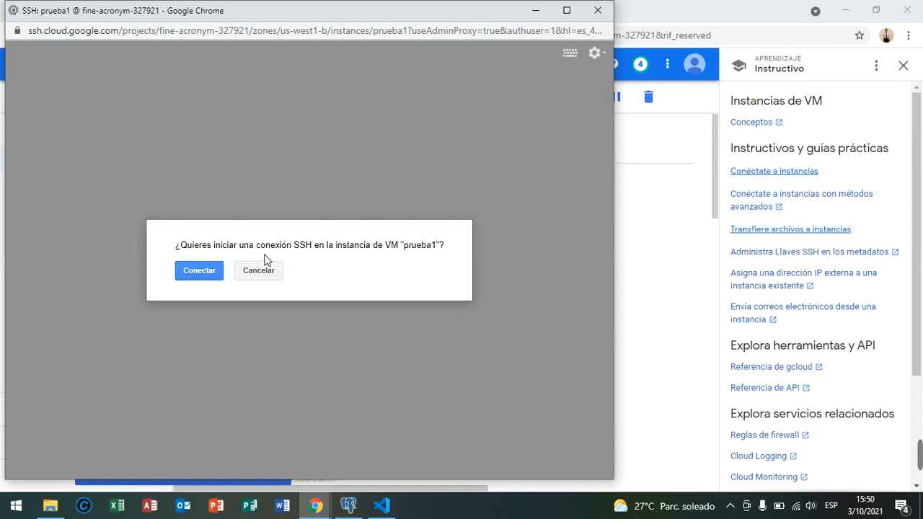
pyautogui.click(211, 277)
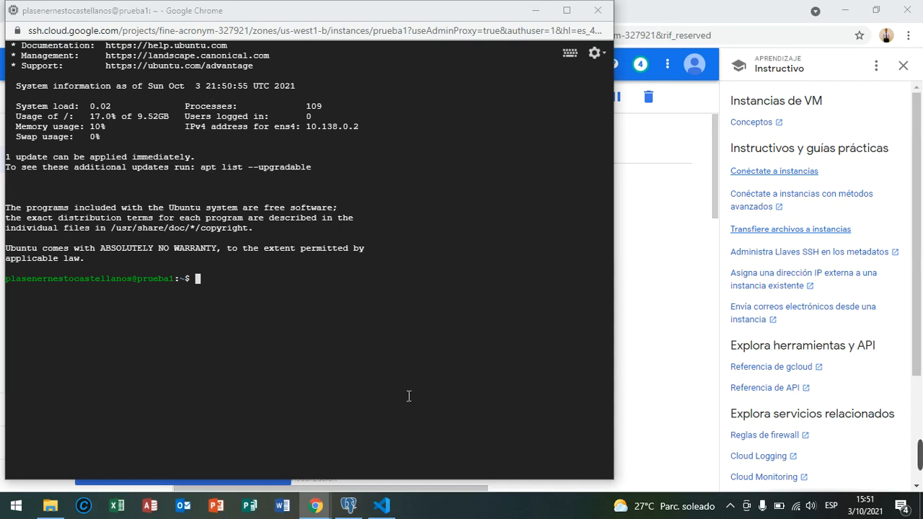
# - Try to view the VM's network interfaces by running ifconfig in the SSH session
pyautogui.click(396, 317)
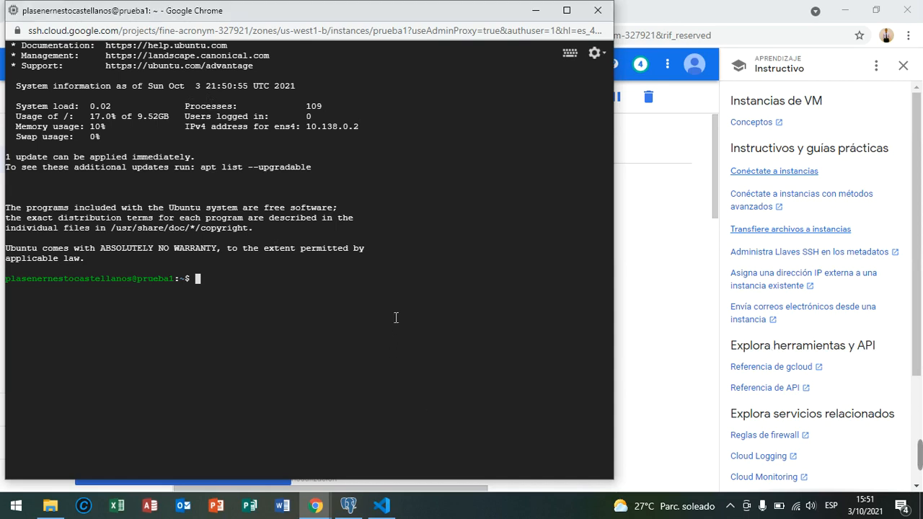
pyautogui.write('ifconfig')
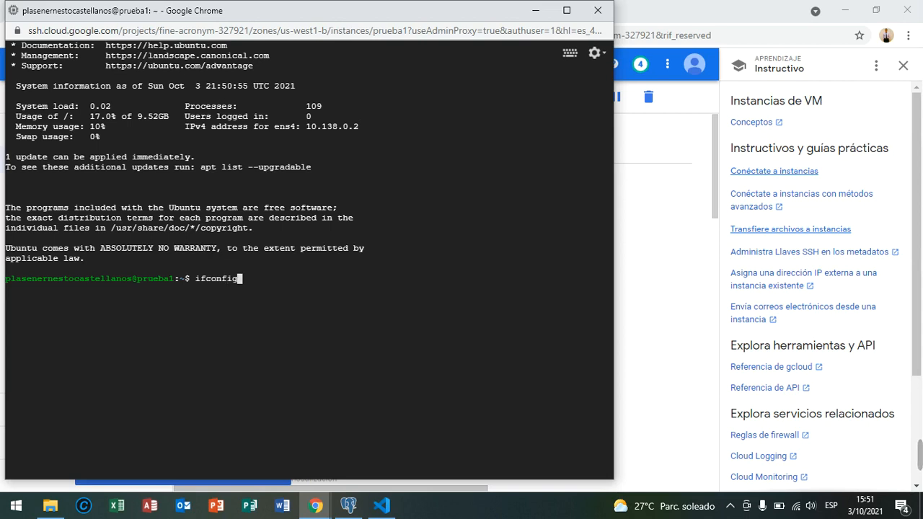
pyautogui.press('Return')
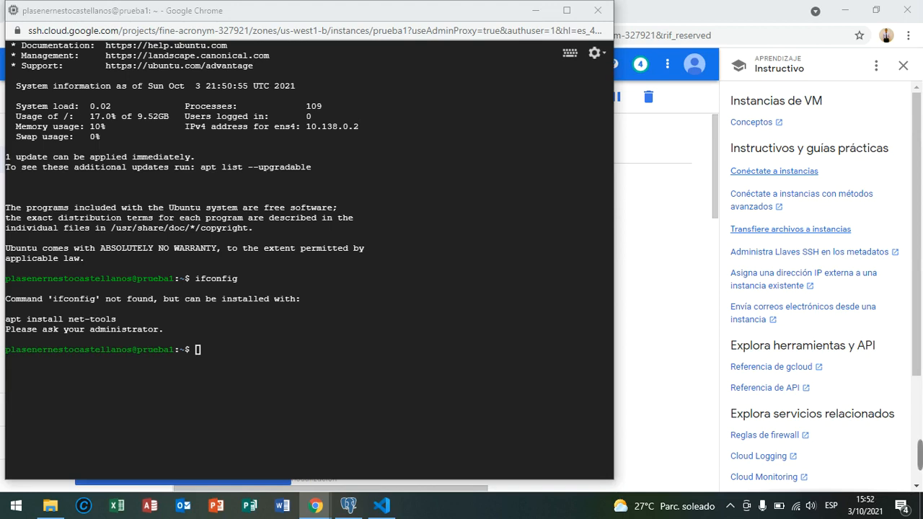
pyautogui.click(730, 506)
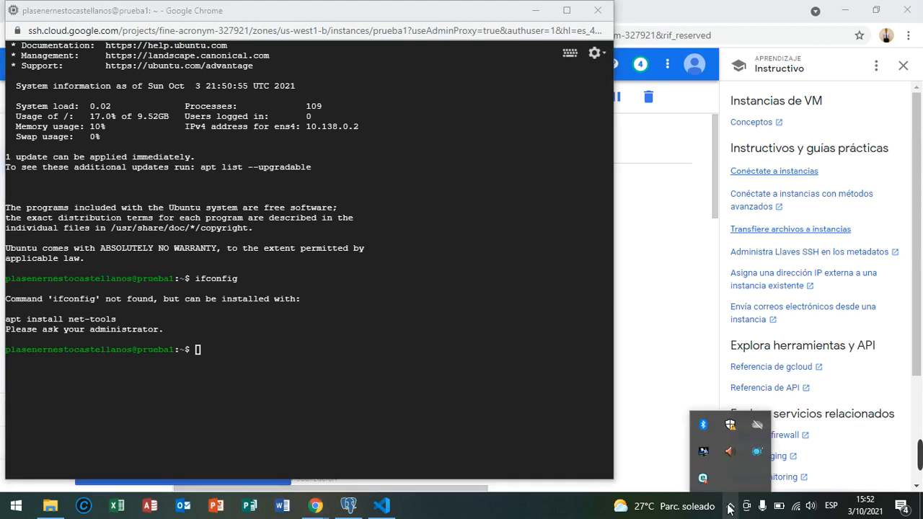
pyautogui.click(756, 449)
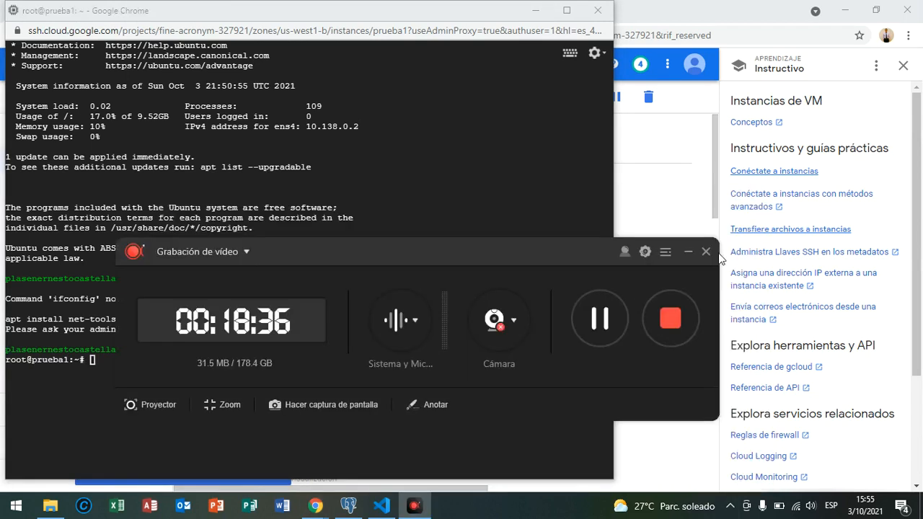
pyautogui.click(688, 253)
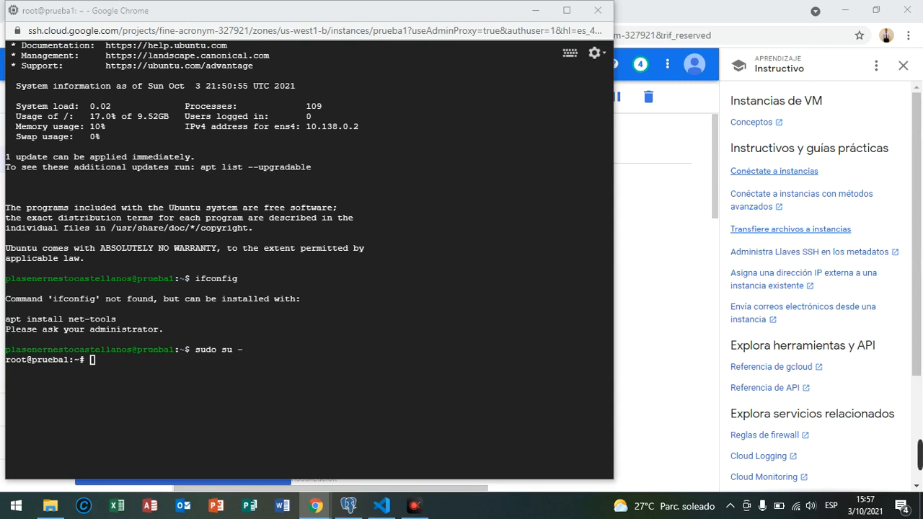
pyautogui.click(427, 336)
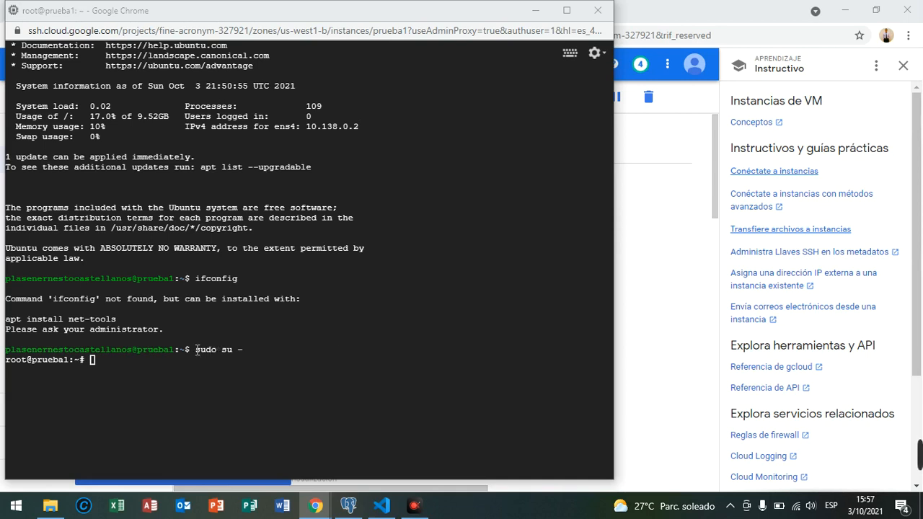
pyautogui.moveTo(196, 349); pyautogui.dragTo(245, 350)
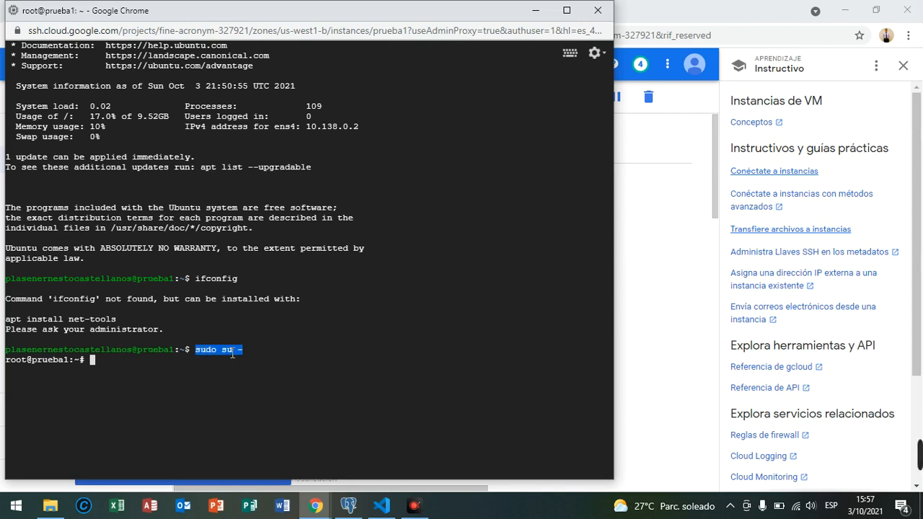
pyautogui.click(106, 361)
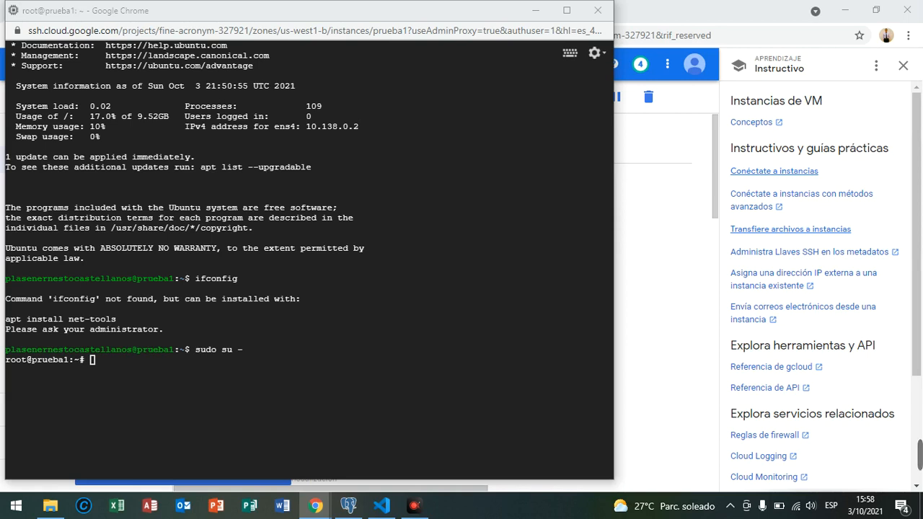
# - Refresh the VM's package lists by running apt-get update as root
pyautogui.click(267, 367)
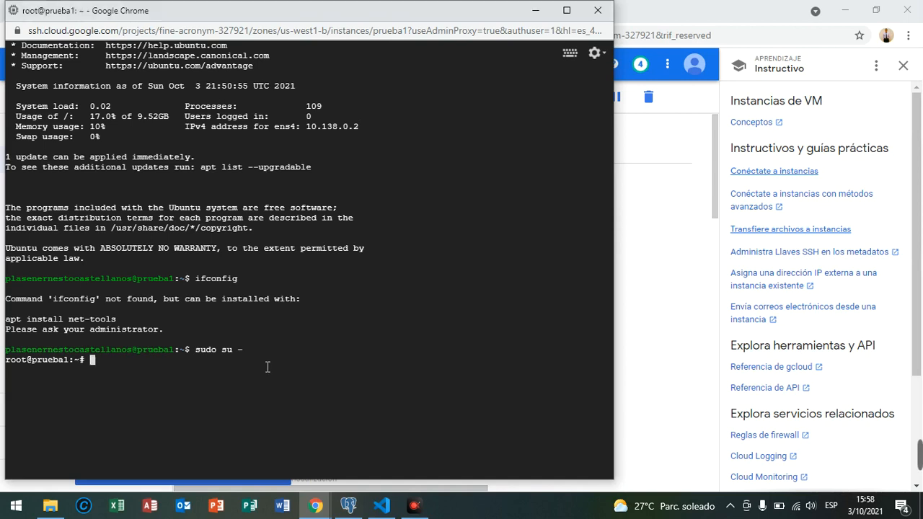
pyautogui.write('apt-get u')
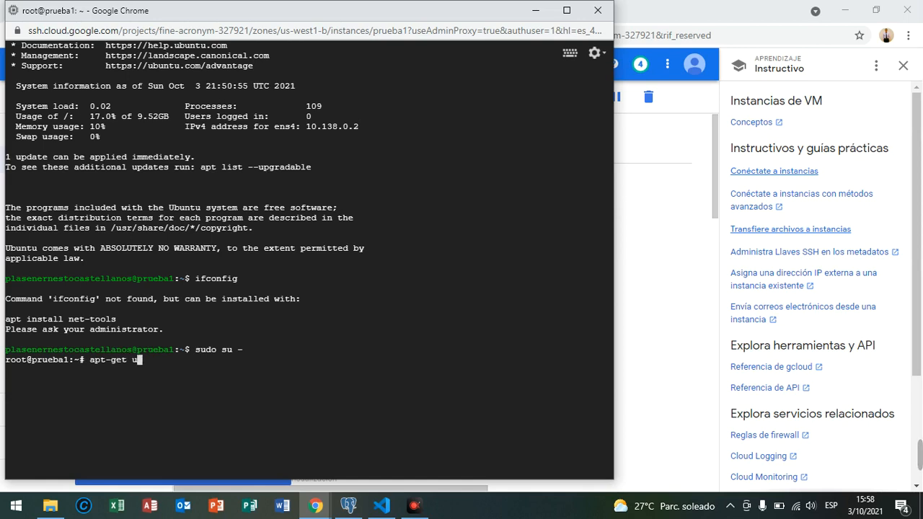
pyautogui.write('pdate')
pyautogui.press('Return')
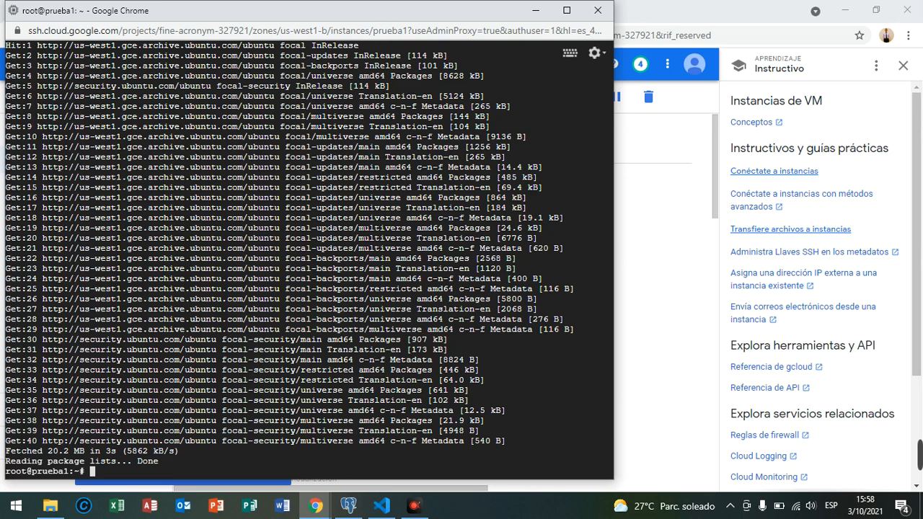
# - Upgrade the VM's installed packages with apt-get upgrade, answering y to continue
pyautogui.hotkey('alt', 'Tab')
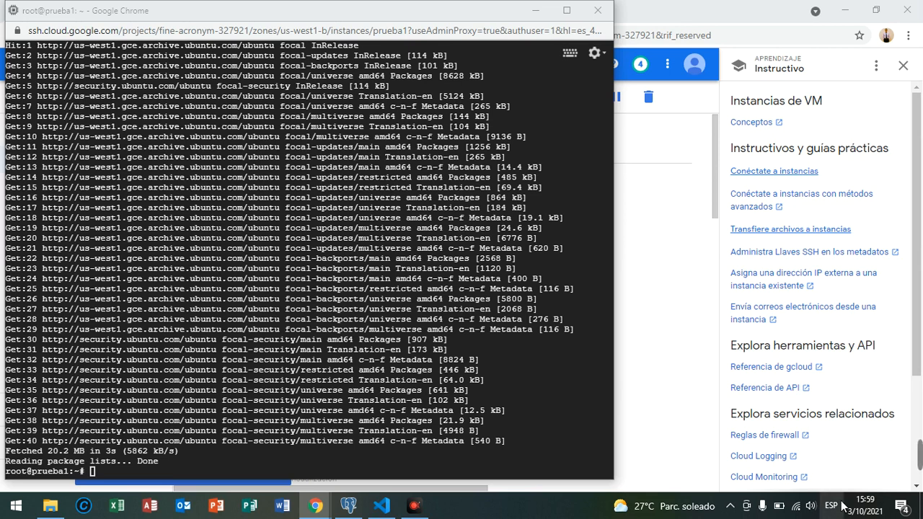
pyautogui.click(407, 472)
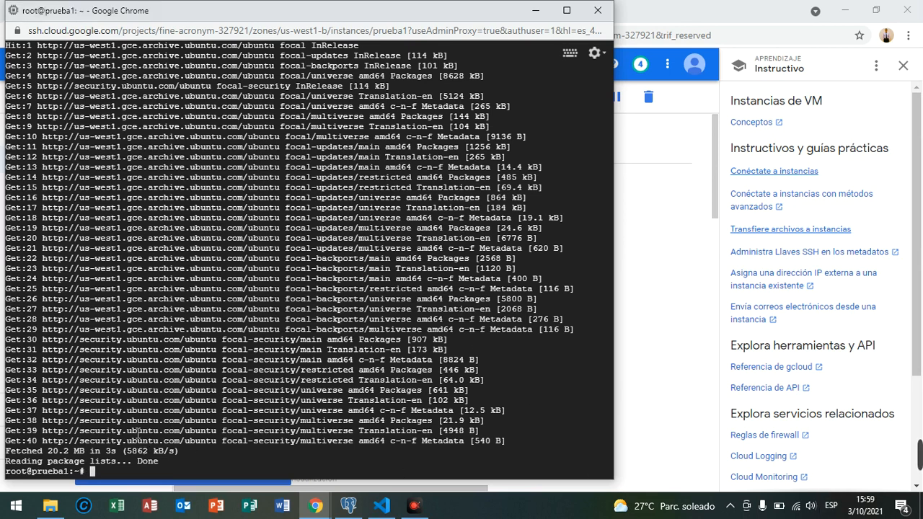
pyautogui.doubleClick(145, 462)
pyautogui.write('apt-get')
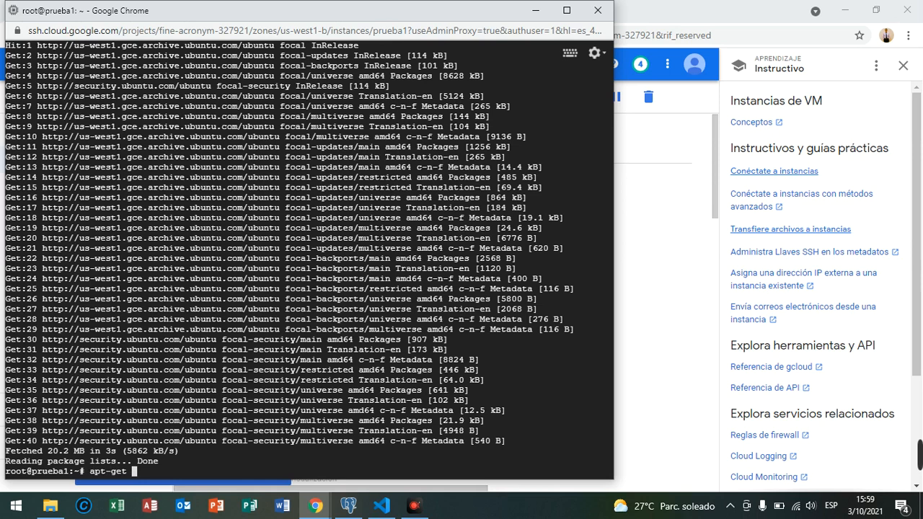
pyautogui.write(' upgrad')
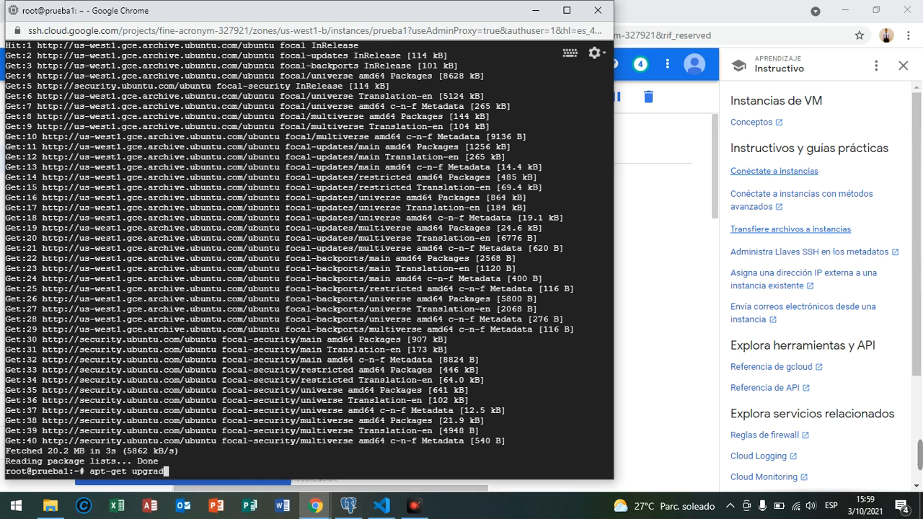
pyautogui.write('e')
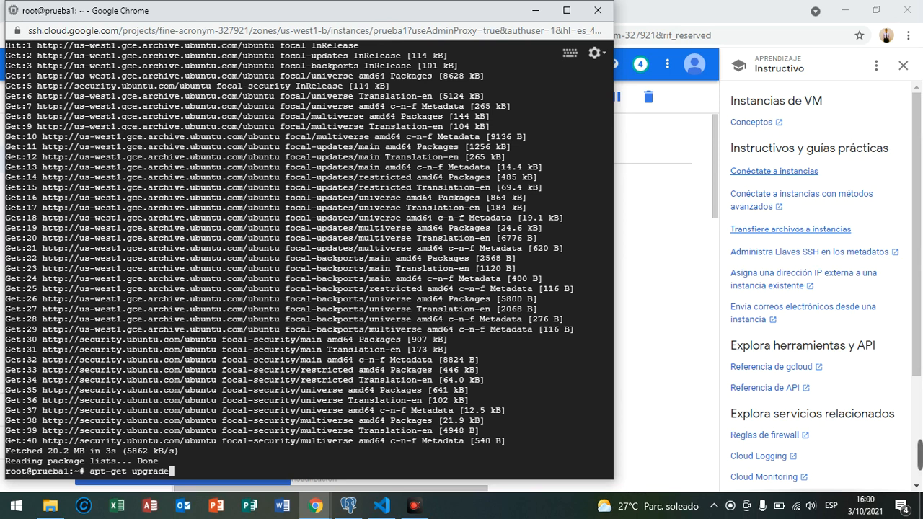
pyautogui.press('Return')
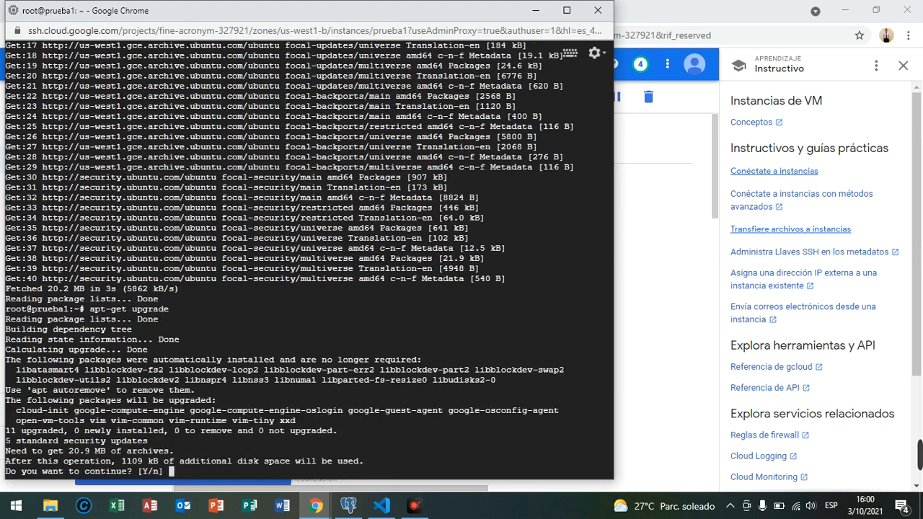
pyautogui.write('y')
pyautogui.press('Return')
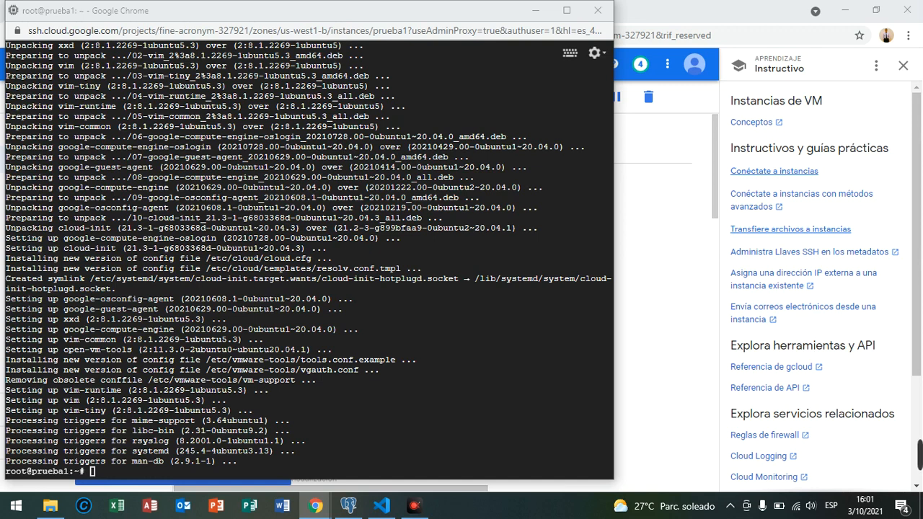
# - Install the ssh package on the VM with apt-get install ssh
pyautogui.click(334, 470)
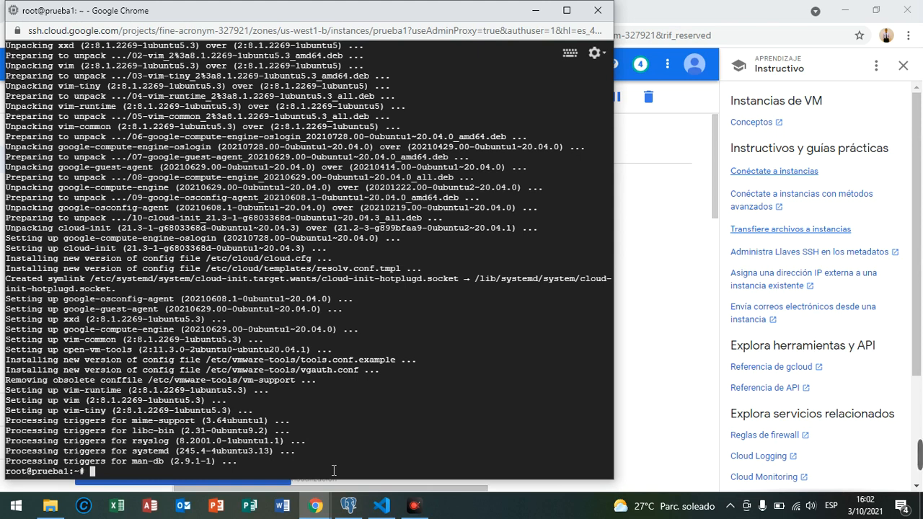
pyautogui.write('apt-get ')
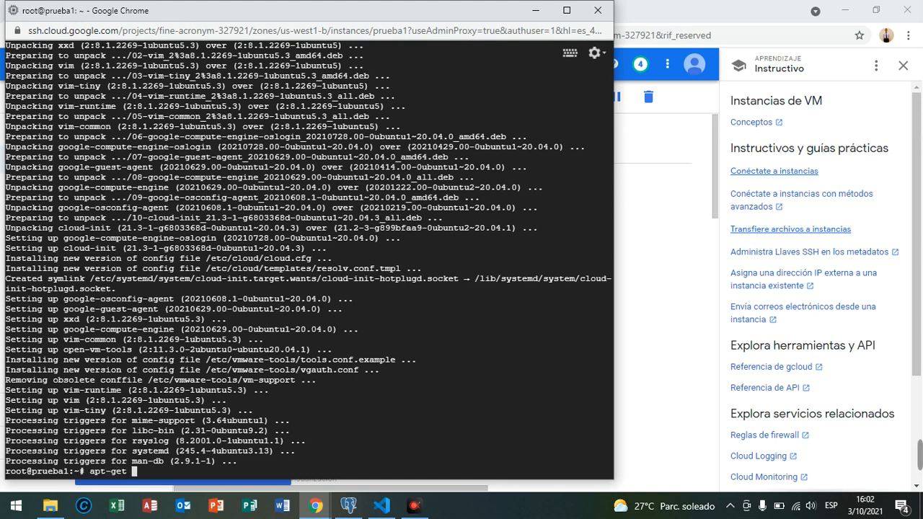
pyautogui.write('install ')
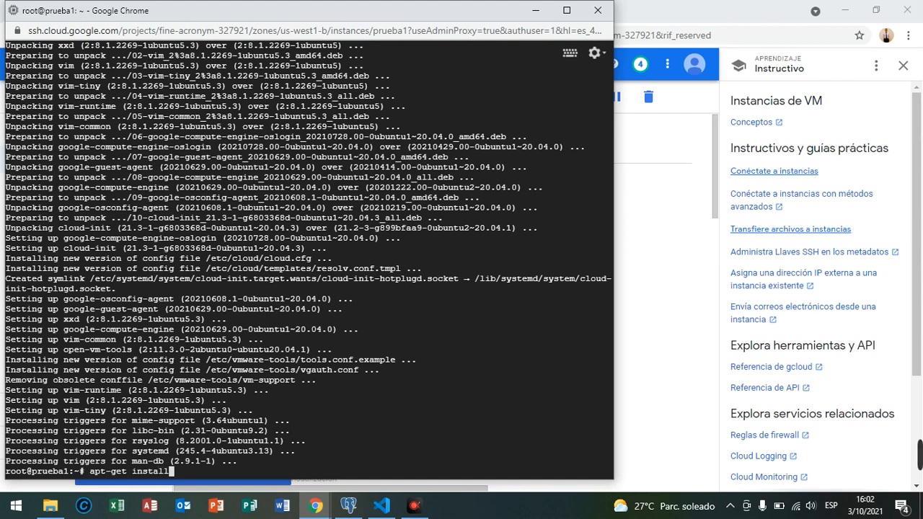
pyautogui.write('s')
pyautogui.write('hh')
pyautogui.press('BackSpace')
pyautogui.press('BackSpace')
pyautogui.write('sh')
pyautogui.press('Return')
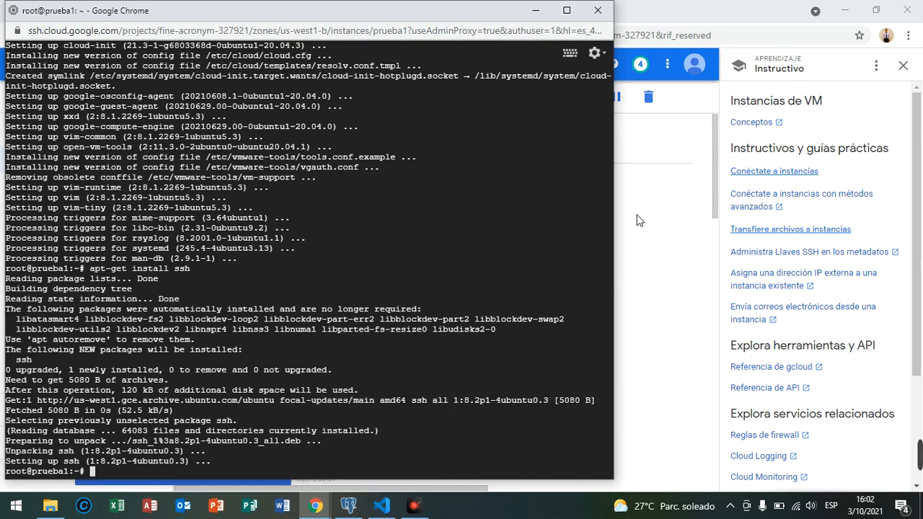
# - Install the net-tools package on the VM with apt-get install net-tools
pyautogui.write('apt-get ')
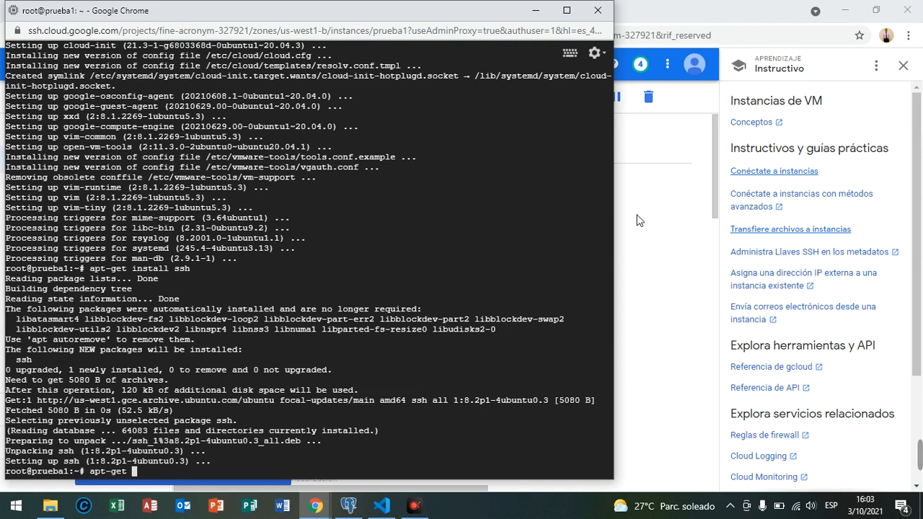
pyautogui.write('install')
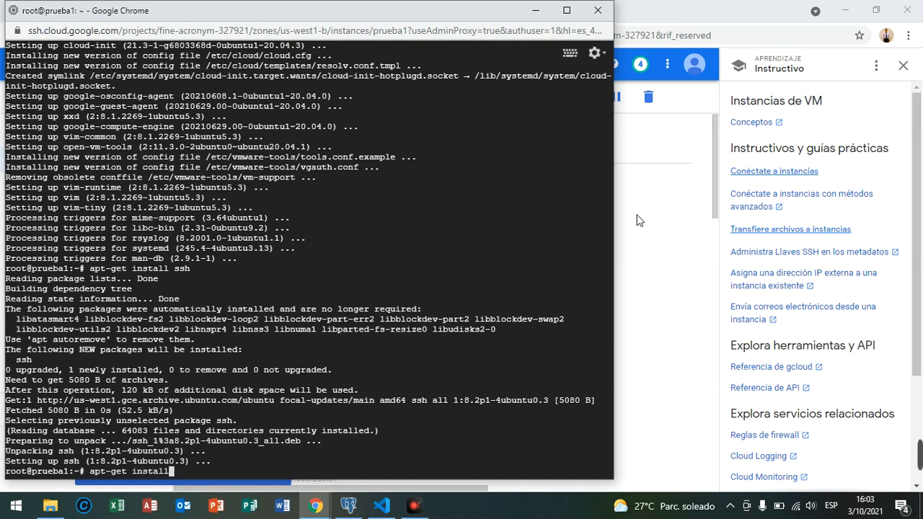
pyautogui.write(' net-tools')
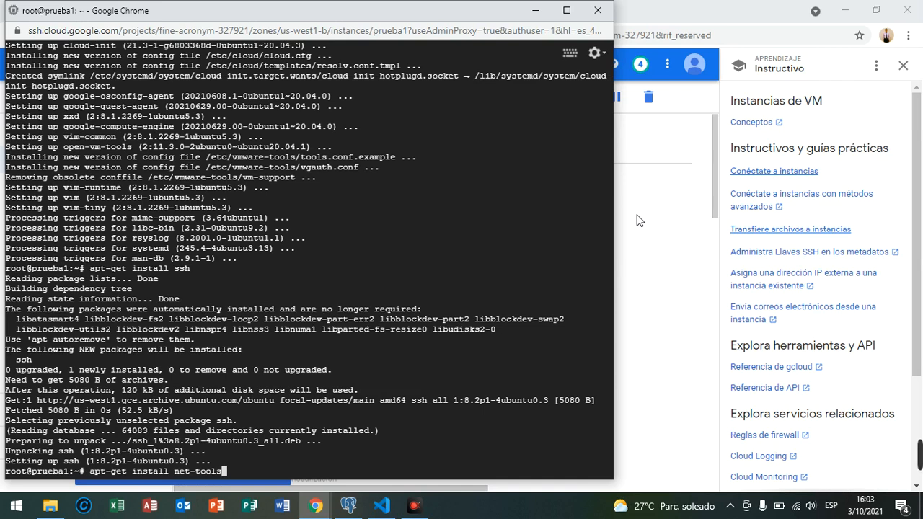
pyautogui.press('Return')
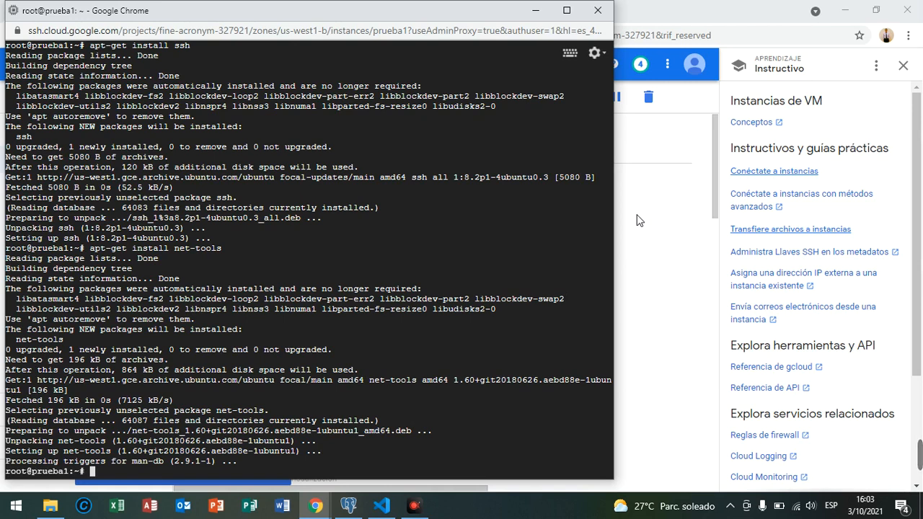
# - Run ifconfig as root to examine the VM's network interfaces and IP addresses
pyautogui.write('ifconfug')
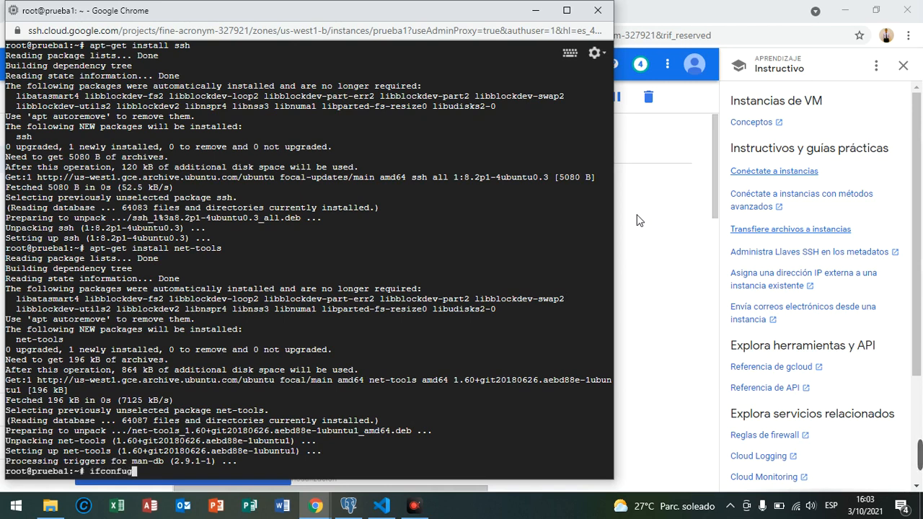
pyautogui.press('BackSpace')
pyautogui.press('BackSpace')
pyautogui.write('ig')
pyautogui.press('Return')
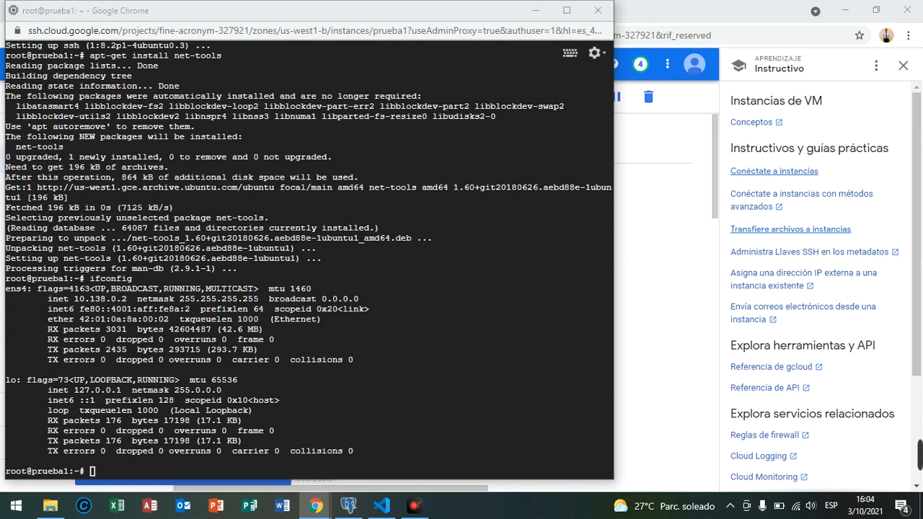
# - Switch to the putty.org page in Chrome and open the download page for PuTTY's latest release
pyautogui.moveTo(922, 144); pyautogui.dragTo(409, 38)
pyautogui.doubleClick(408, 38)
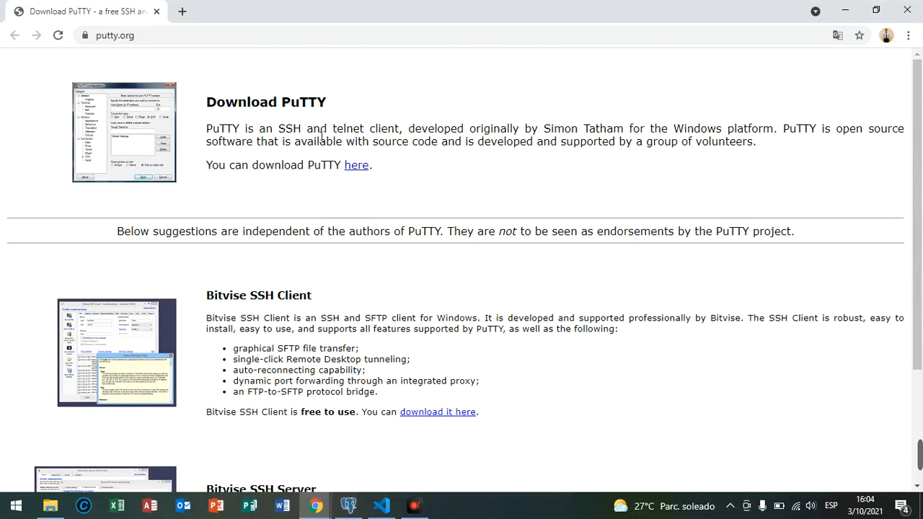
pyautogui.doubleClick(279, 102)
pyautogui.click(357, 165)
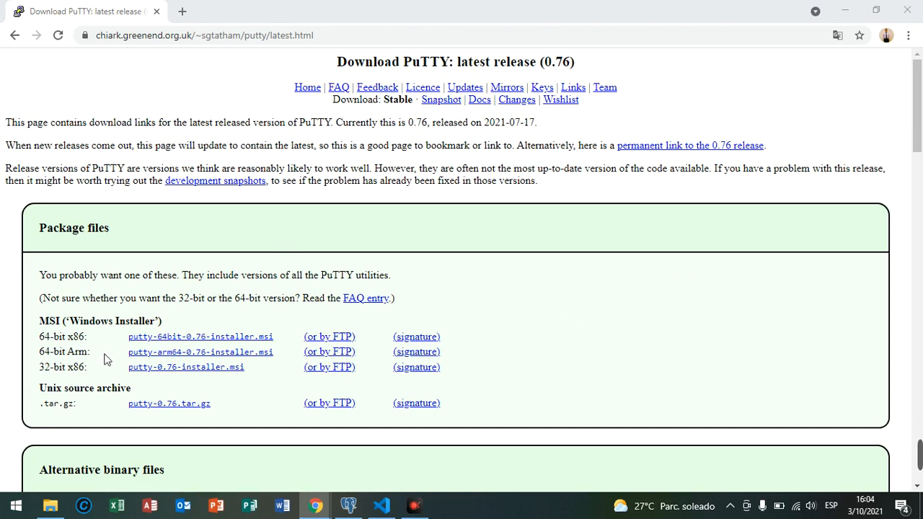
# - Try to install PuTTY by downloading and launching the 64-bit Arm package putty-arm64-0.76-installer.msi, minimizing the browser window
pyautogui.click(198, 353)
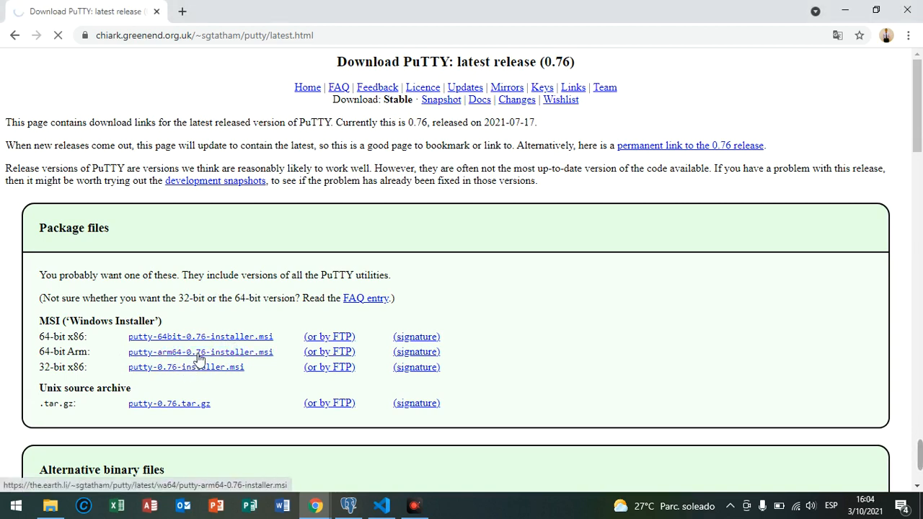
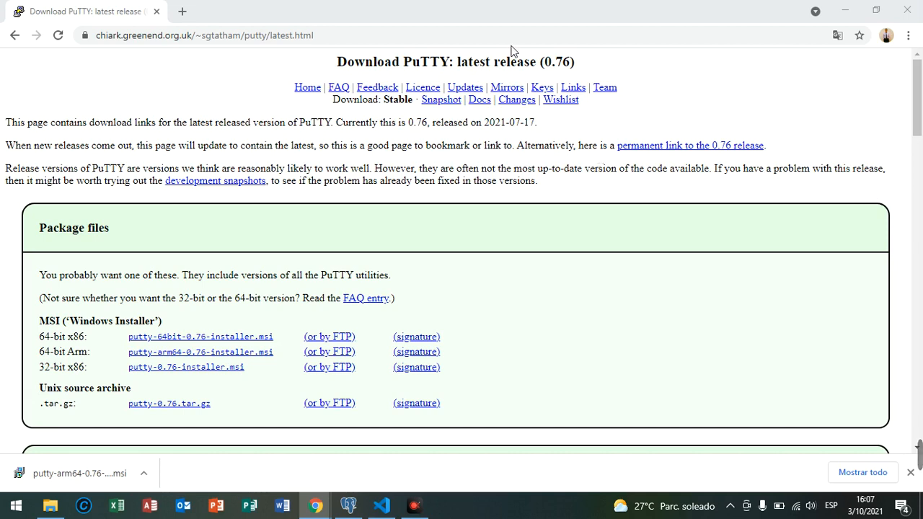
pyautogui.click(63, 476)
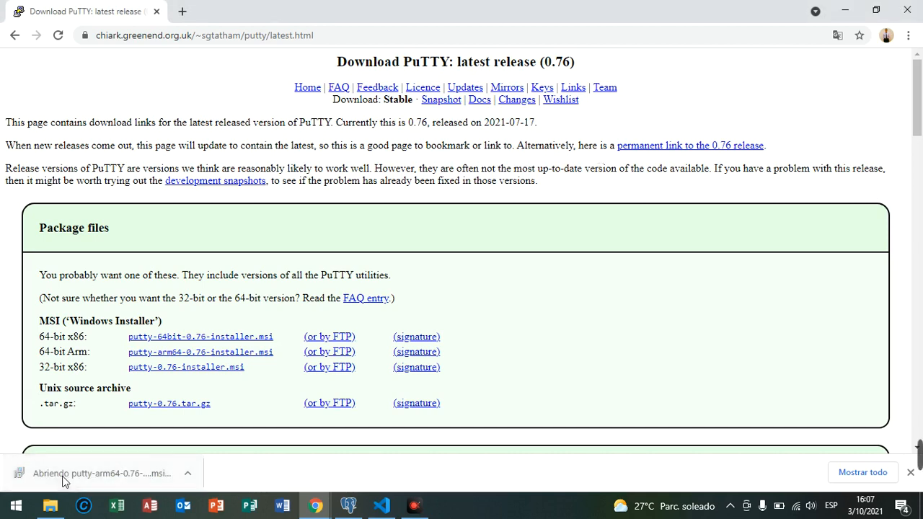
pyautogui.click(844, 10)
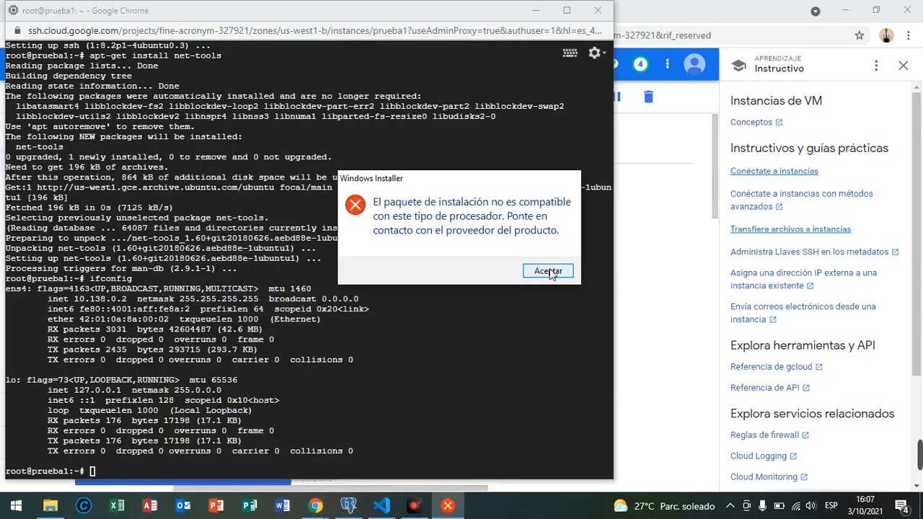
# - Dismiss the Windows Installer message and switch back to the PuTTY latest release download page in Chrome
pyautogui.click(548, 271)
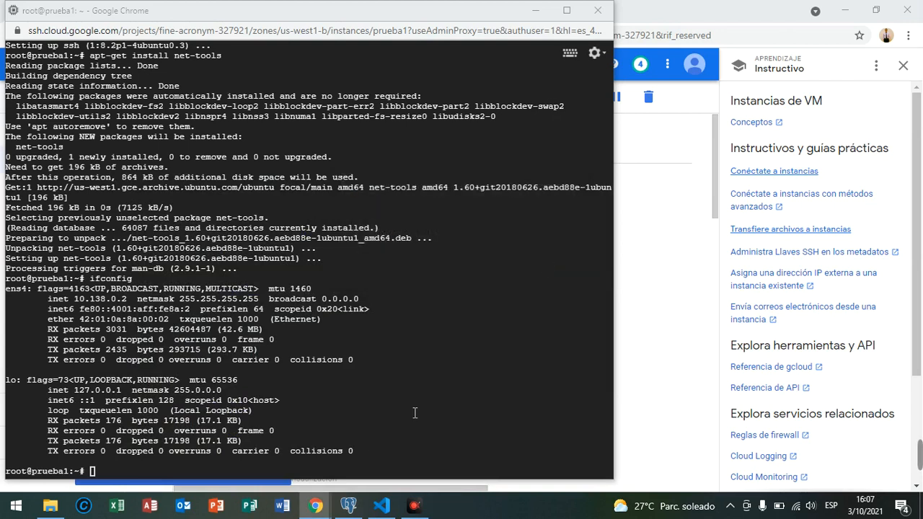
pyautogui.moveTo(317, 510)
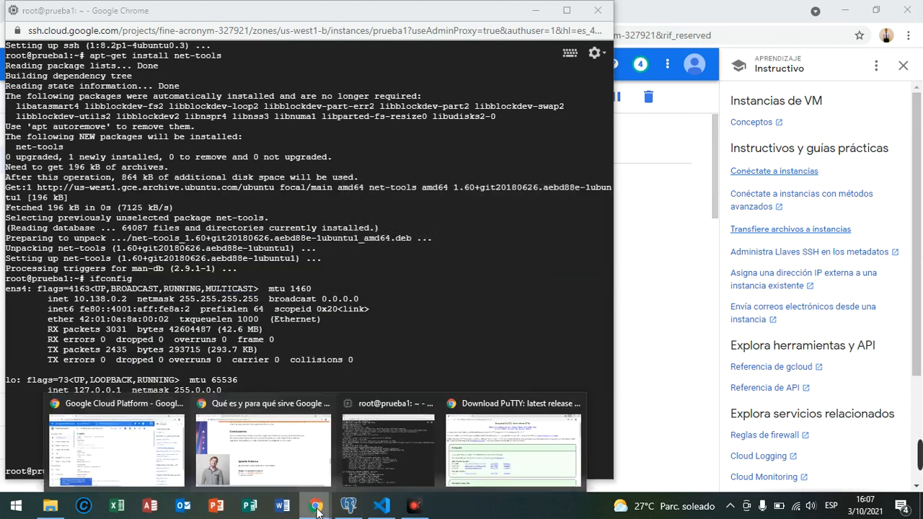
pyautogui.click(525, 438)
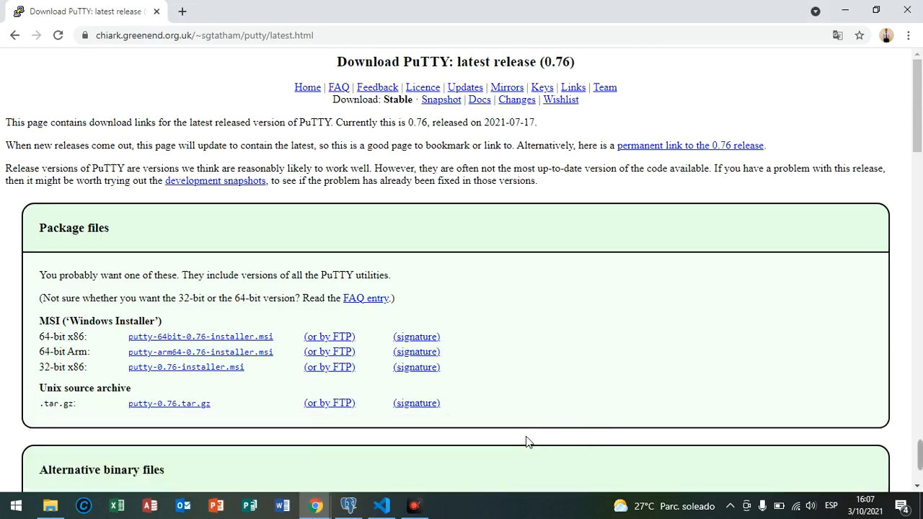
pyautogui.click(414, 506)
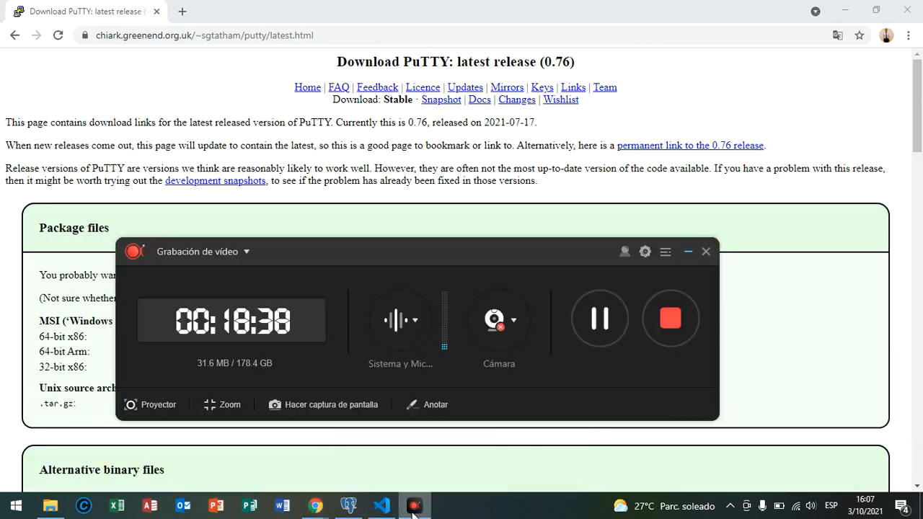
pyautogui.click(588, 310)
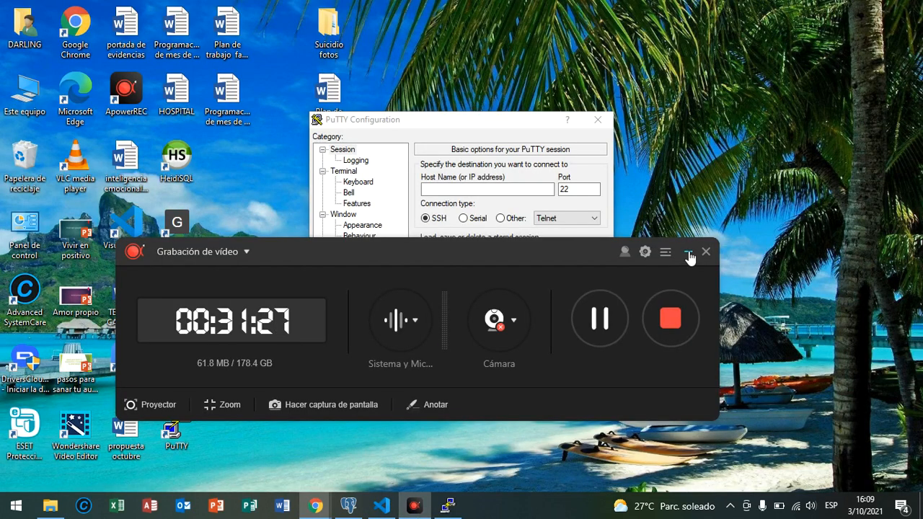
pyautogui.click(689, 253)
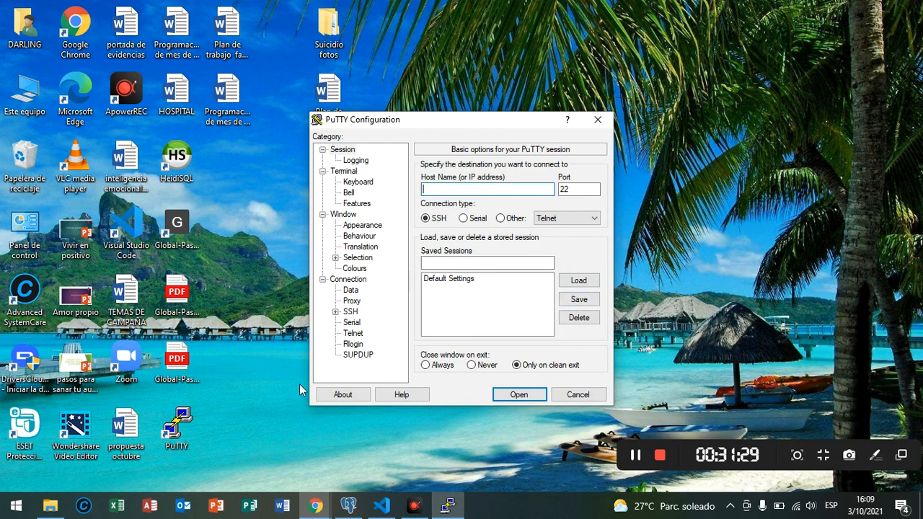
# - Examine the 32-bit x86 installer entry on the PuTTY download page in Chrome, minimizing the browser window when done
pyautogui.moveTo(315, 507)
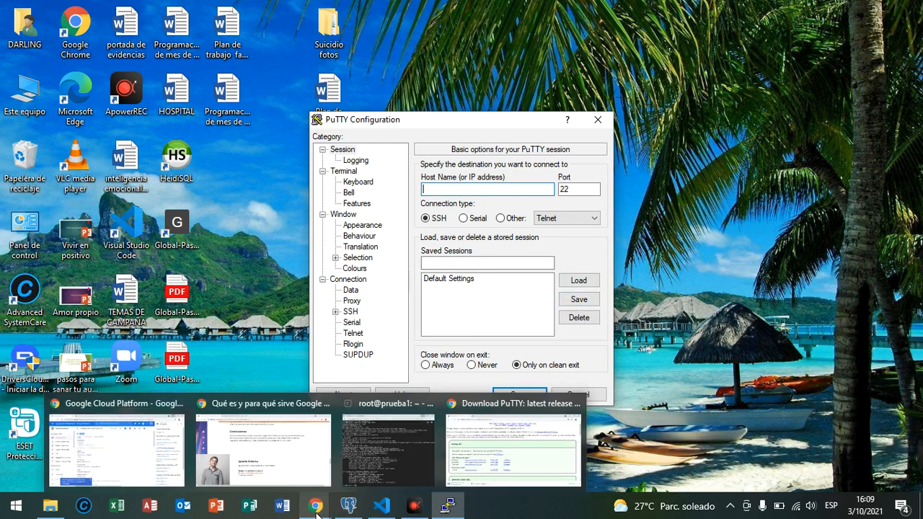
pyautogui.click(483, 451)
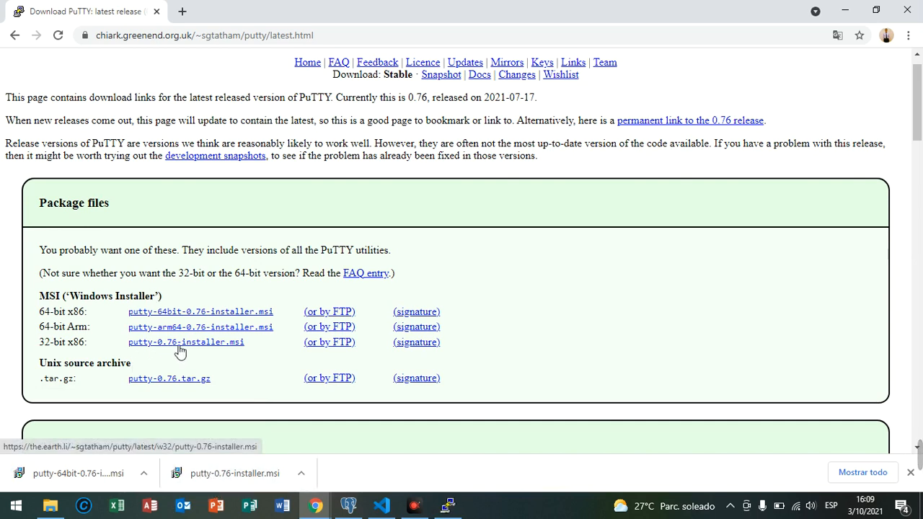
pyautogui.tripleClick(66, 342)
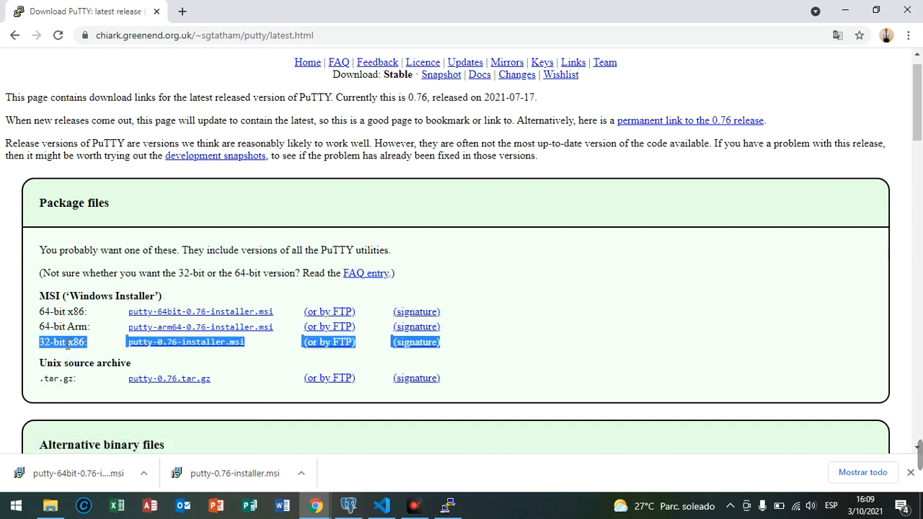
pyautogui.click(845, 10)
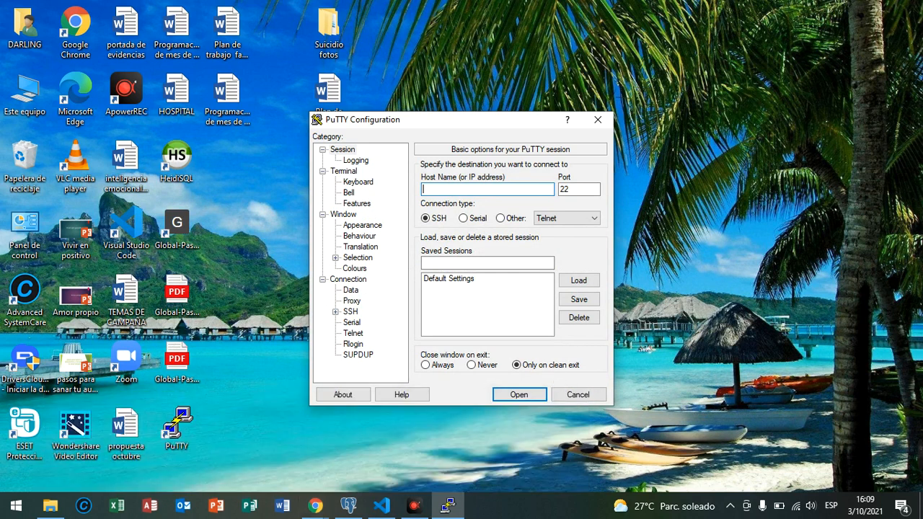
# - Copy the ens4 inet address from the VM's SSH terminal and enter 10.138.0.2 as the host name in PuTTY
pyautogui.click(315, 506)
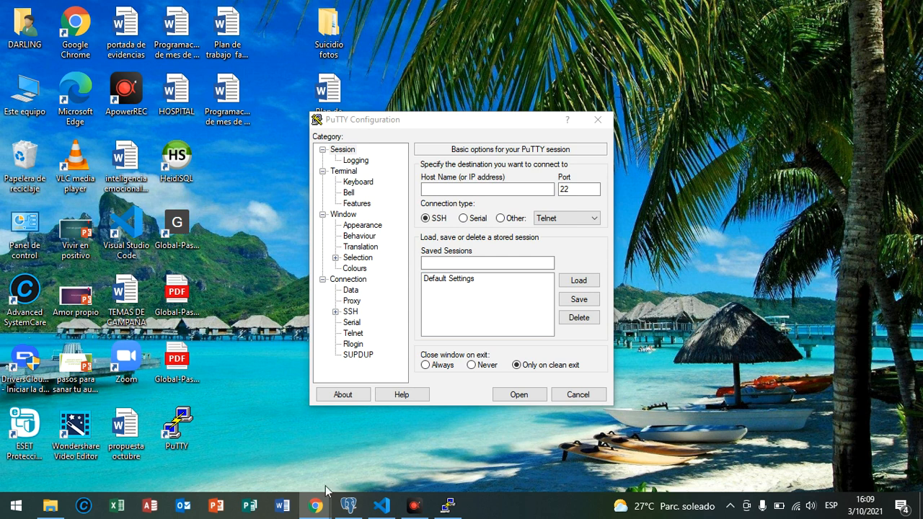
pyautogui.moveTo(318, 508)
pyautogui.click(388, 443)
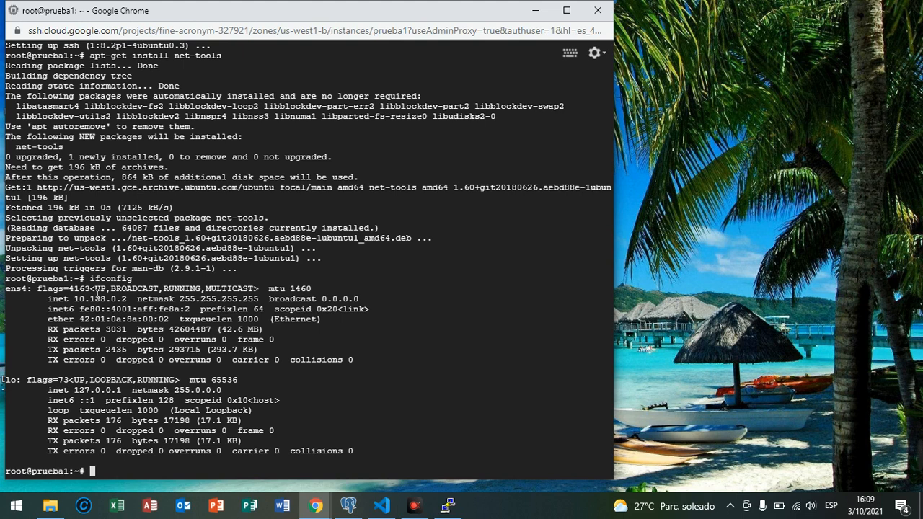
pyautogui.doubleClick(97, 297)
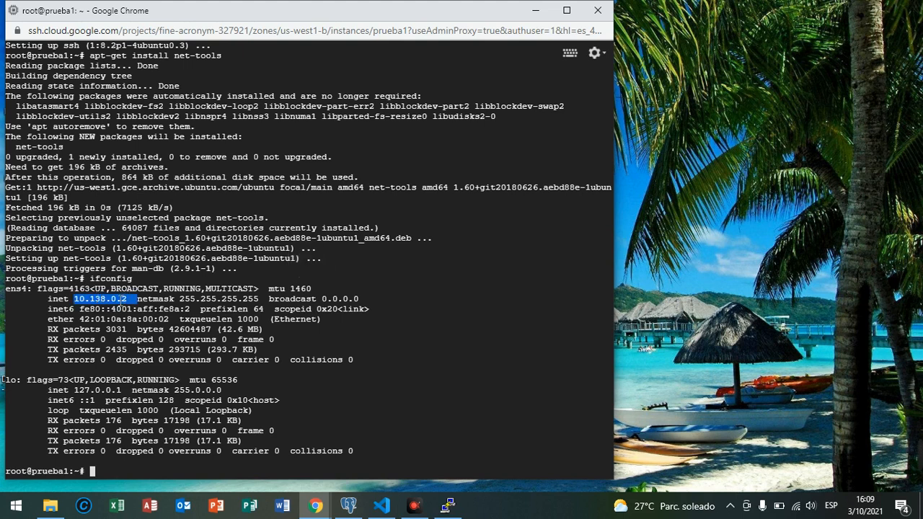
pyautogui.moveTo(375, 494)
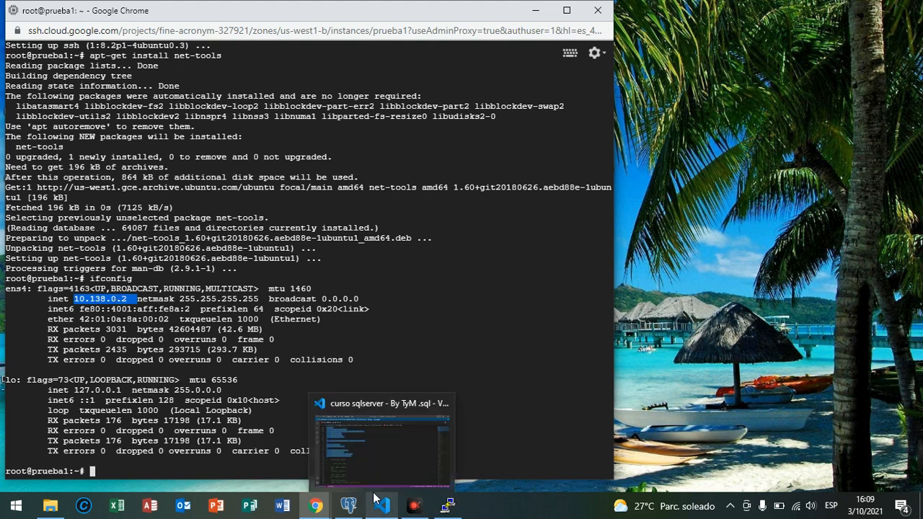
pyautogui.click(447, 505)
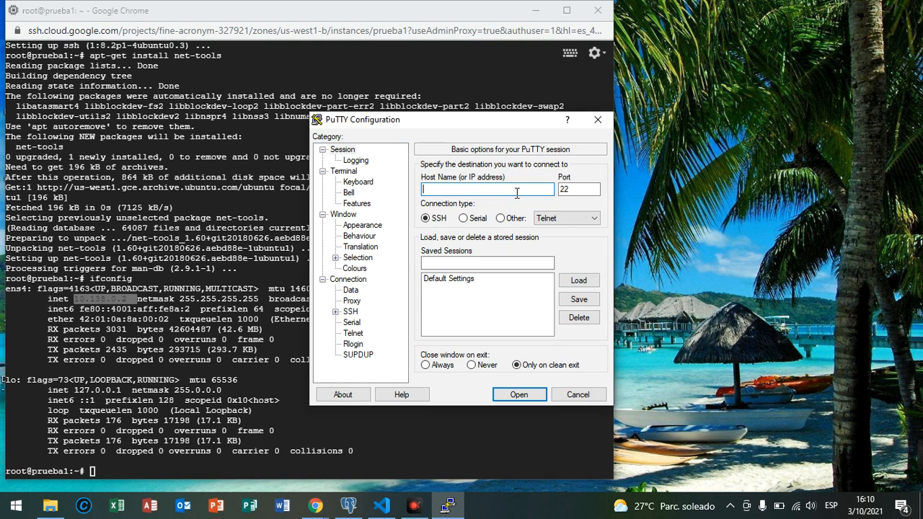
pyautogui.write('10.138.0.2')
# - Try to open an SSH connection to 10.138.0.2 on port 22, closing the PuTTY session and minimizing the VM terminal
pyautogui.click(315, 506)
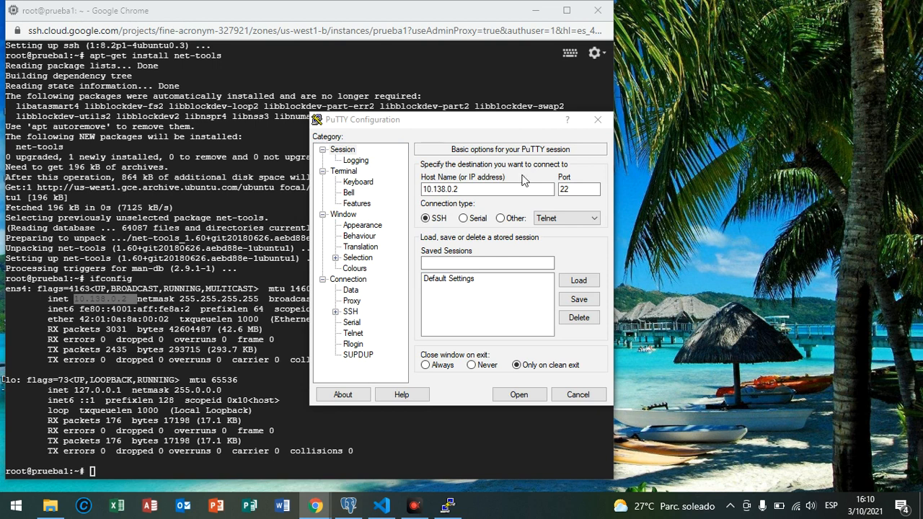
pyautogui.click(431, 222)
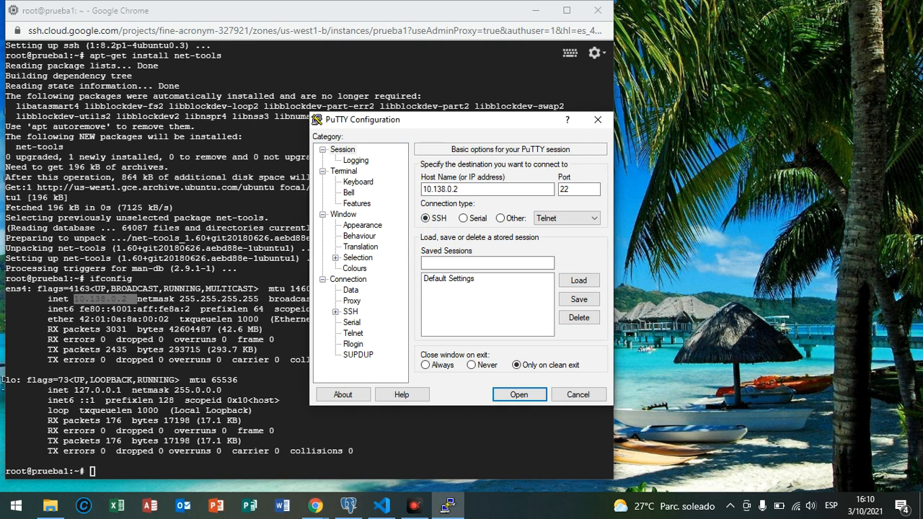
pyautogui.hotkey('alt', 'Tab')
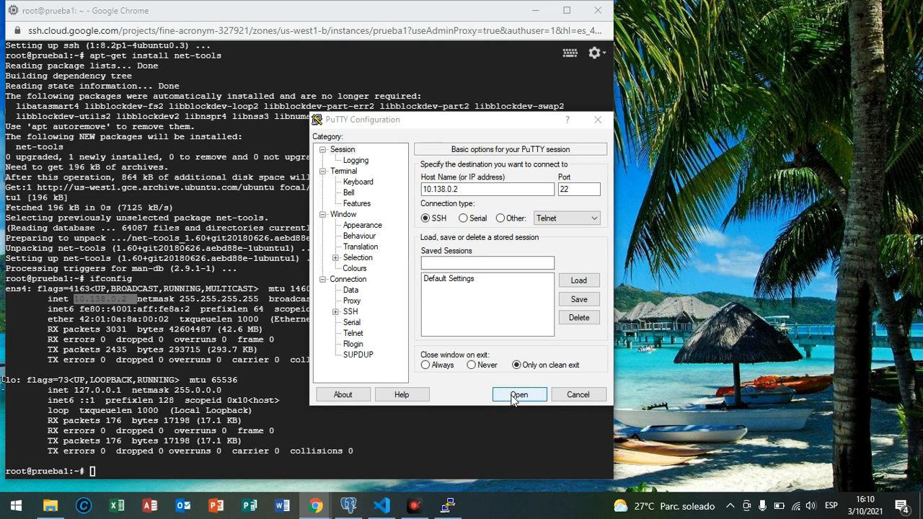
pyautogui.click(462, 189)
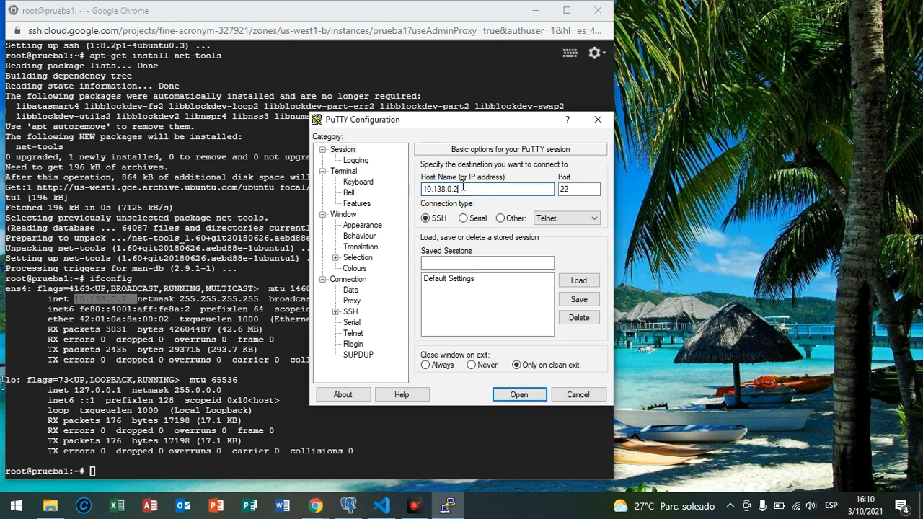
pyautogui.click(516, 401)
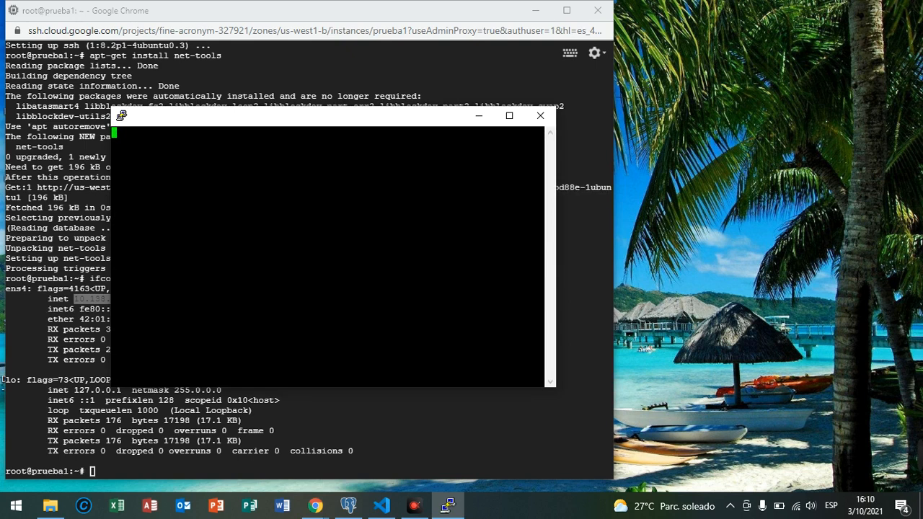
pyautogui.hotkey('alt', 'Tab')
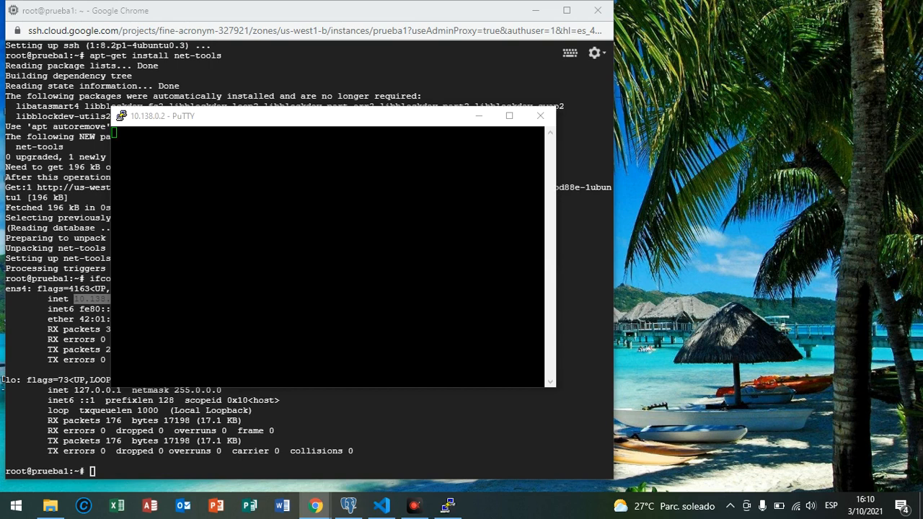
pyautogui.click(361, 165)
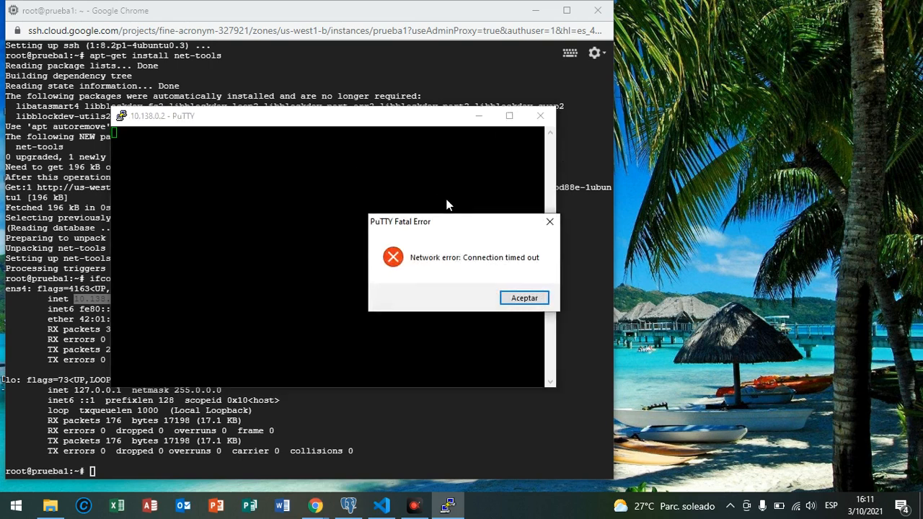
pyautogui.click(520, 295)
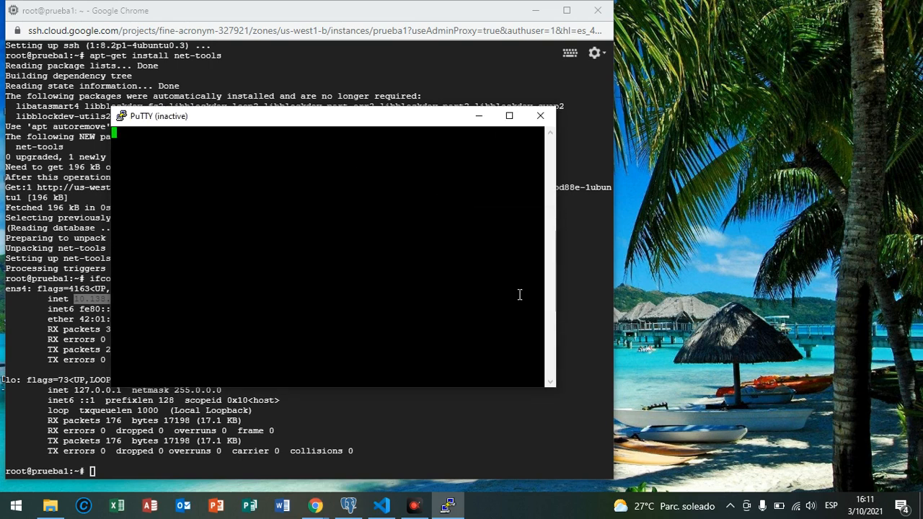
pyautogui.click(540, 117)
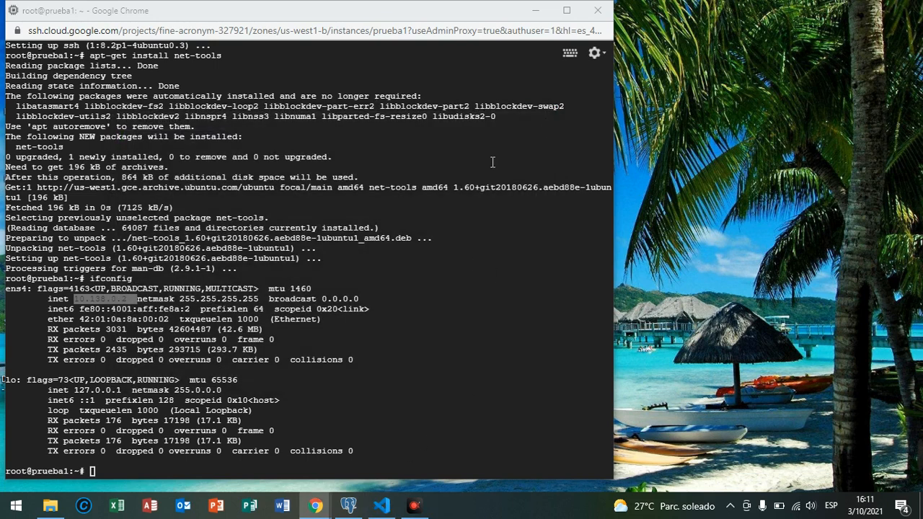
pyautogui.click(540, 11)
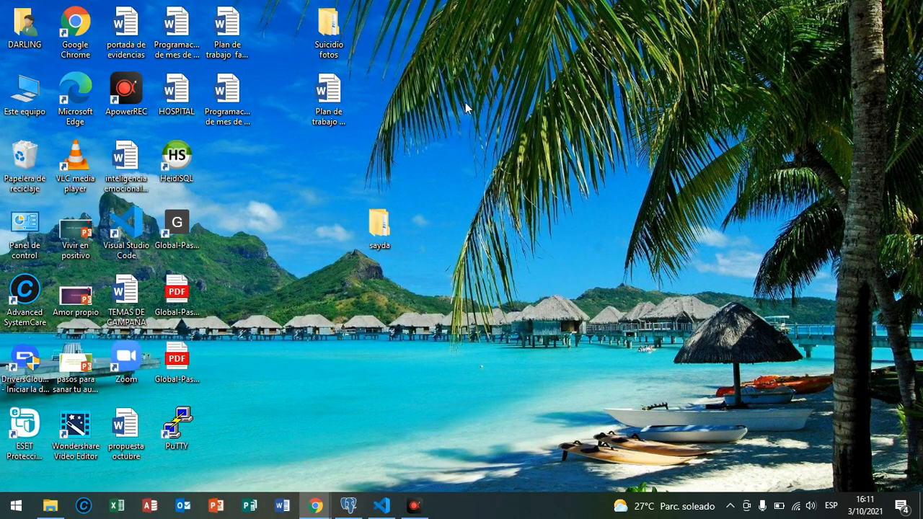
# - Reopen PuTTY and examine its SSH, Logging, Appearance and Keyboard settings, closing the configuration and minimizing the VM terminal
pyautogui.doubleClick(176, 429)
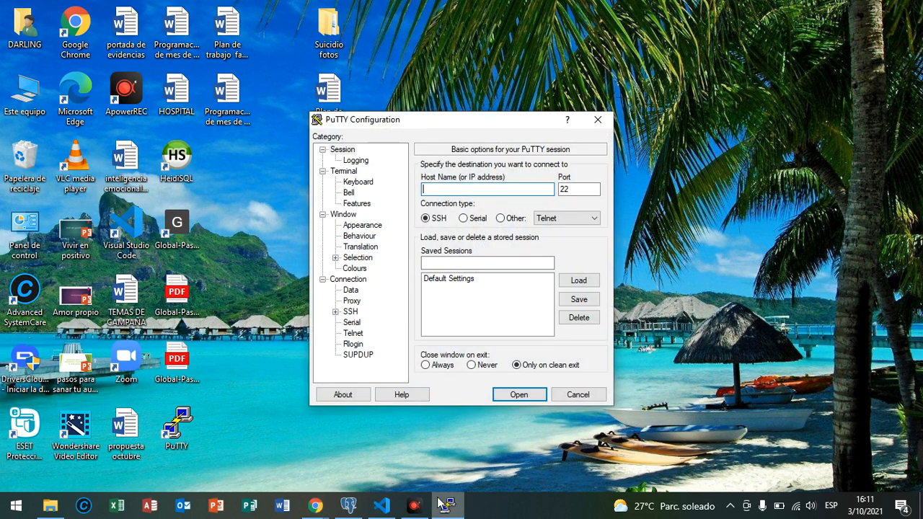
pyautogui.click(316, 506)
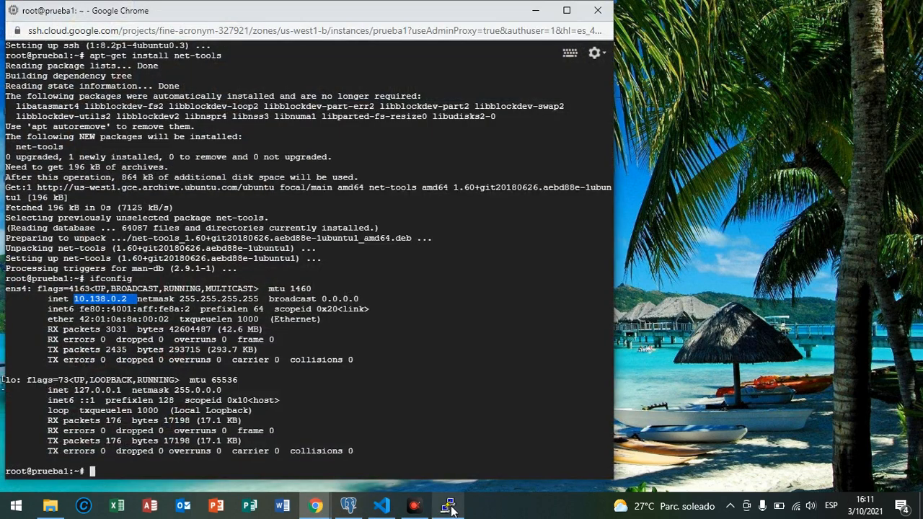
pyautogui.click(447, 505)
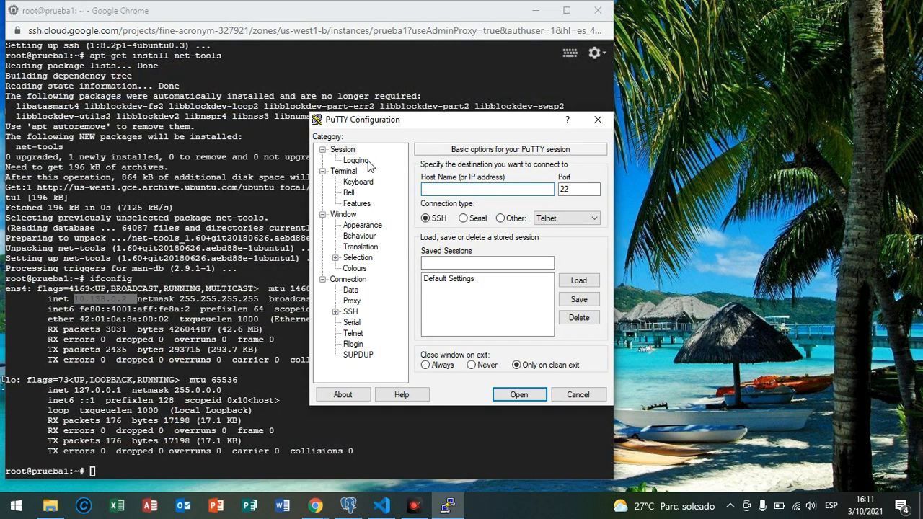
pyautogui.click(353, 312)
pyautogui.click(336, 312)
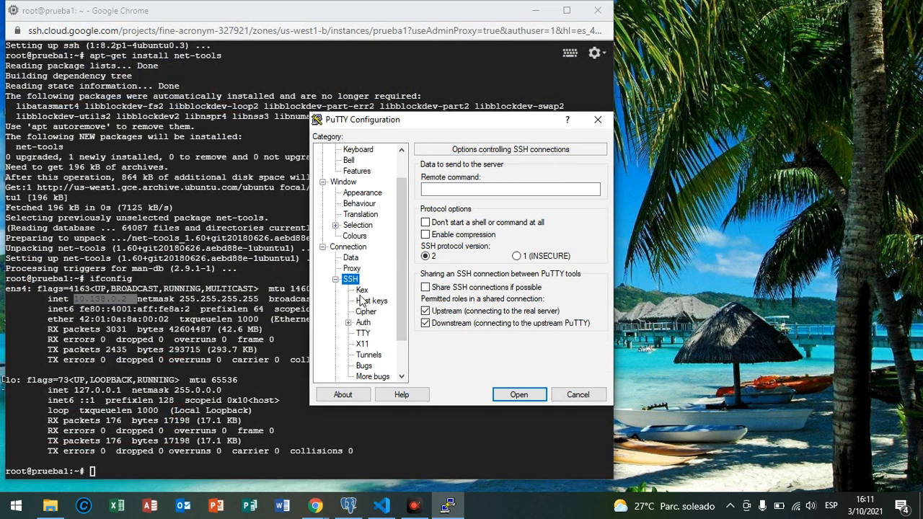
pyautogui.scroll(1, 395, 200)
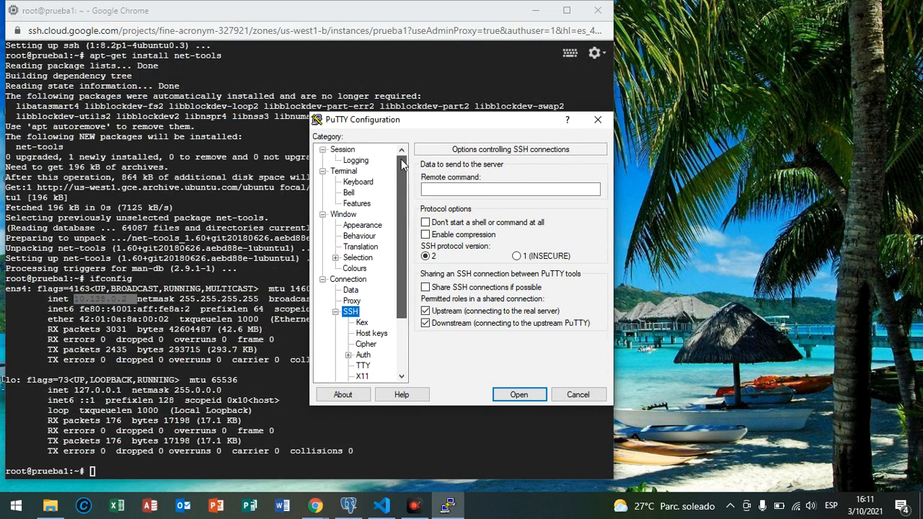
pyautogui.click(358, 161)
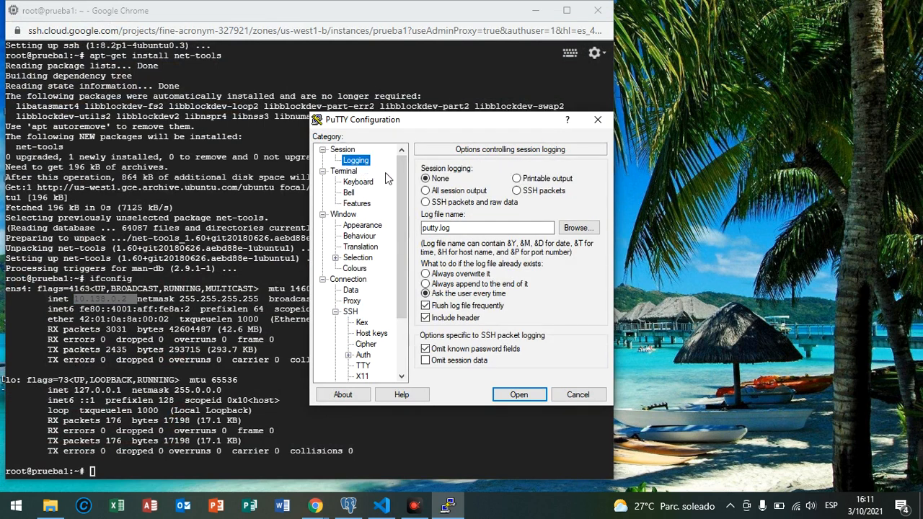
pyautogui.click(362, 226)
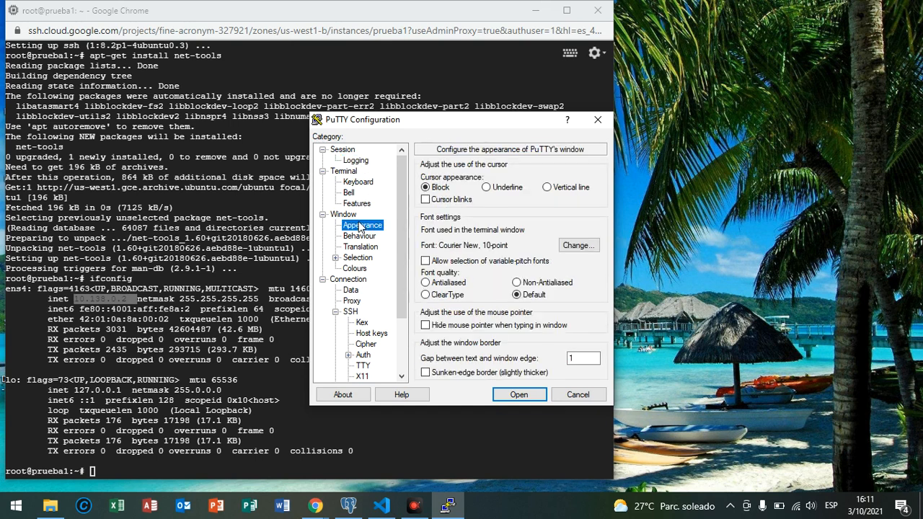
pyautogui.click(360, 184)
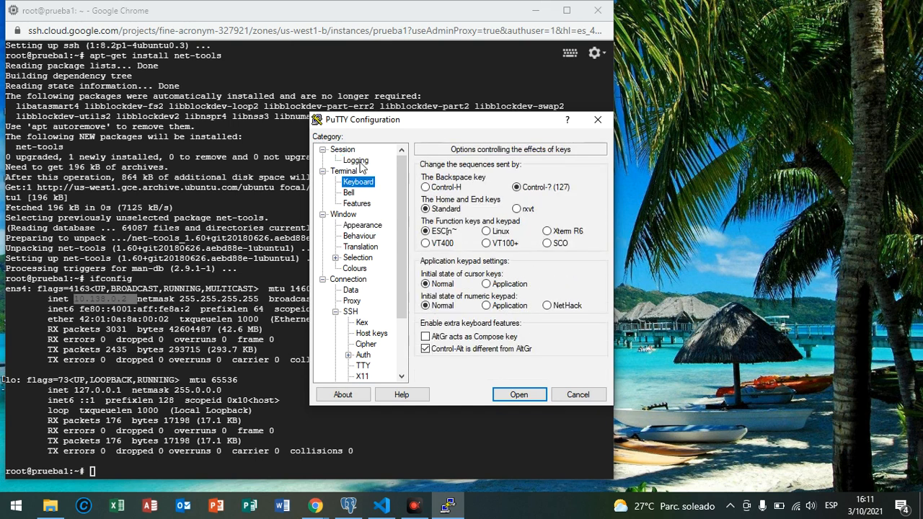
pyautogui.click(603, 119)
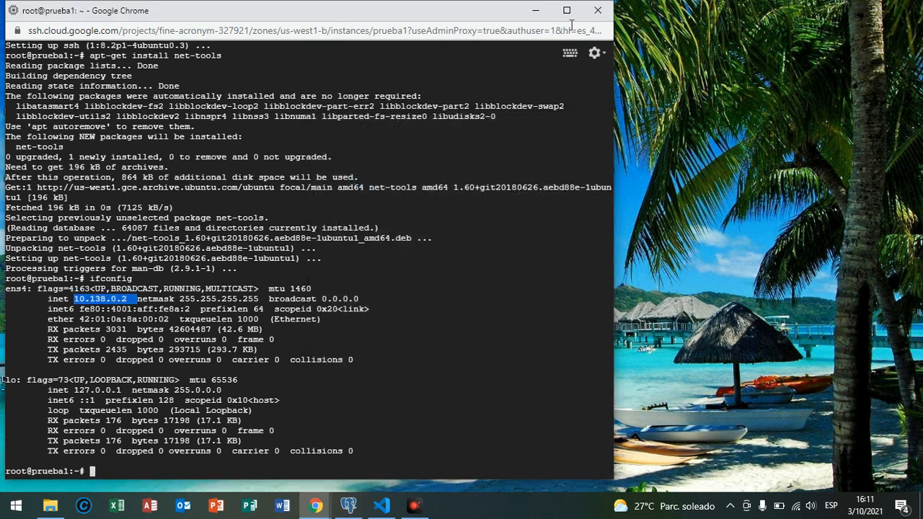
pyautogui.click(538, 13)
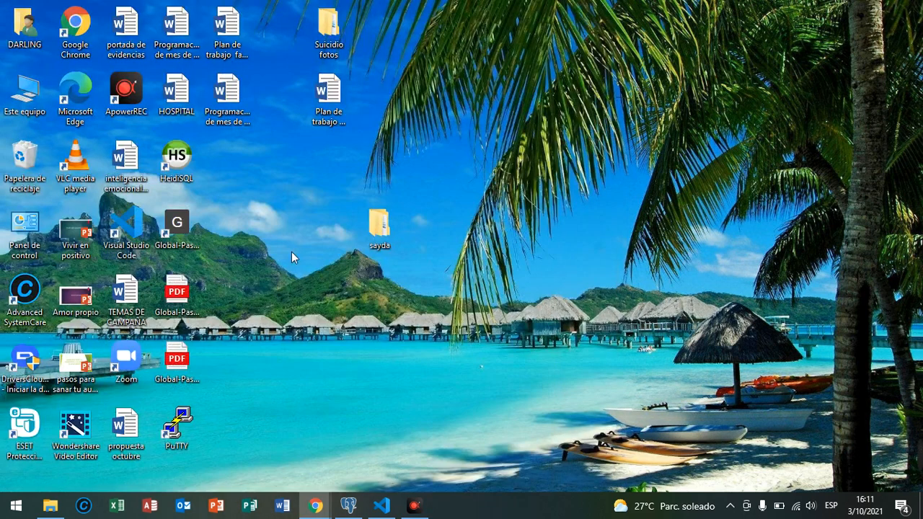
# - Reopen PuTTY beside the VM terminal and try an SSH connection to 10.138.0.2 on port 22
pyautogui.doubleClick(180, 429)
pyautogui.moveTo(314, 508)
pyautogui.click(380, 444)
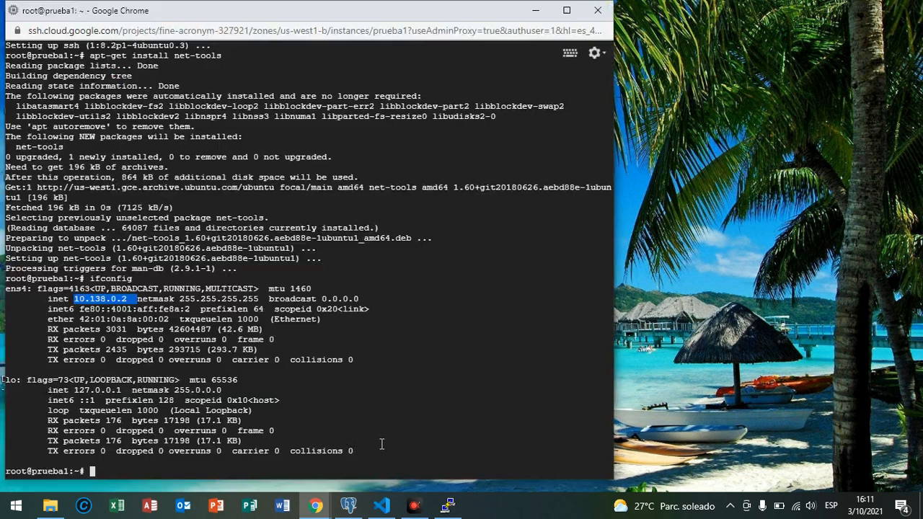
pyautogui.click(445, 506)
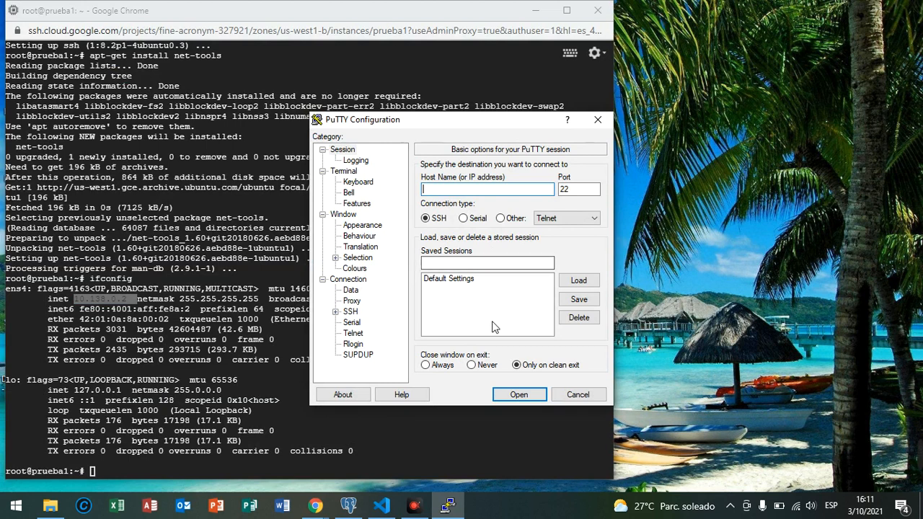
pyautogui.write('10.')
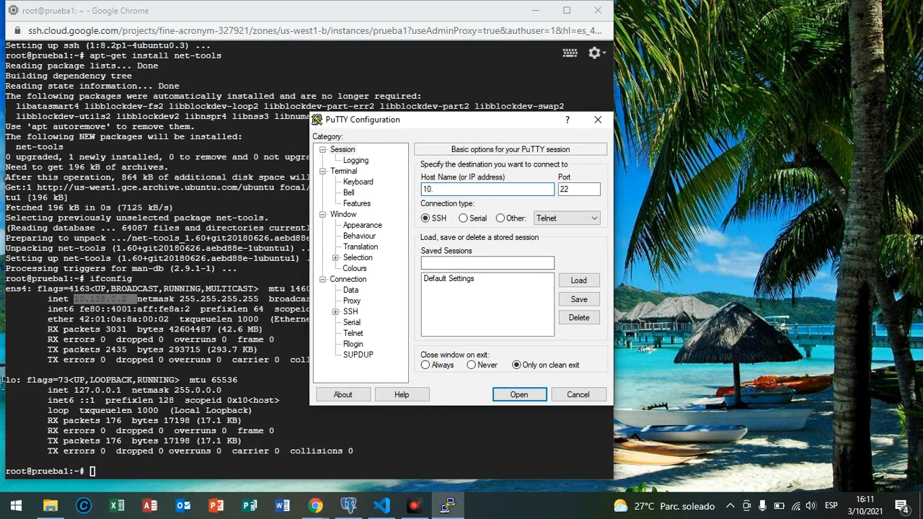
pyautogui.write('138.0.2')
pyautogui.click(519, 395)
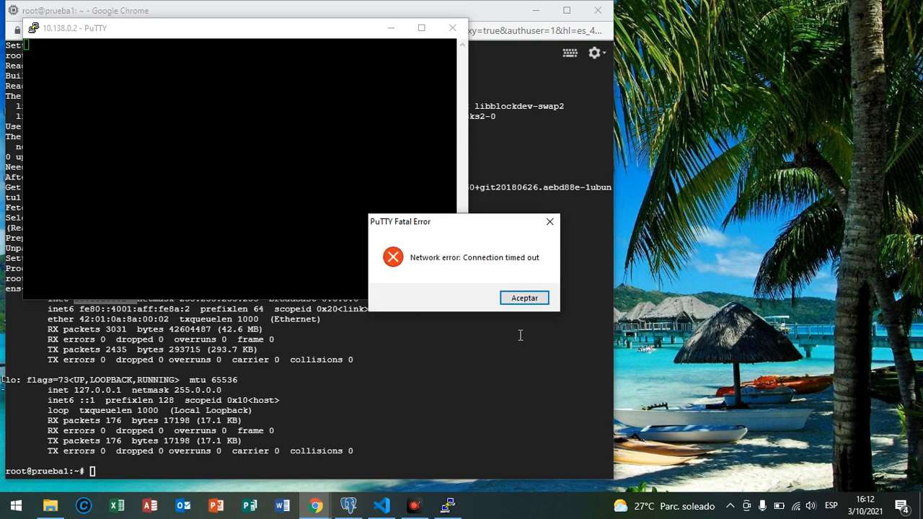
pyautogui.click(524, 298)
pyautogui.click(414, 506)
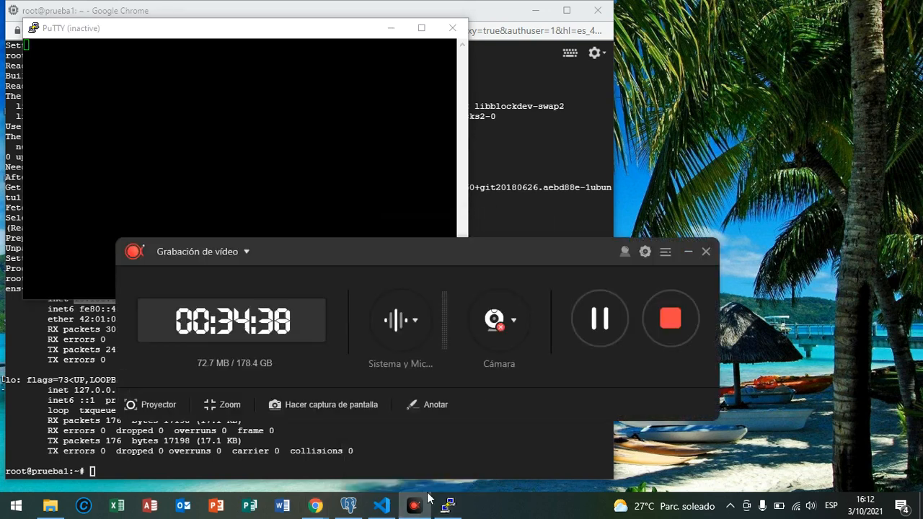
pyautogui.click(599, 318)
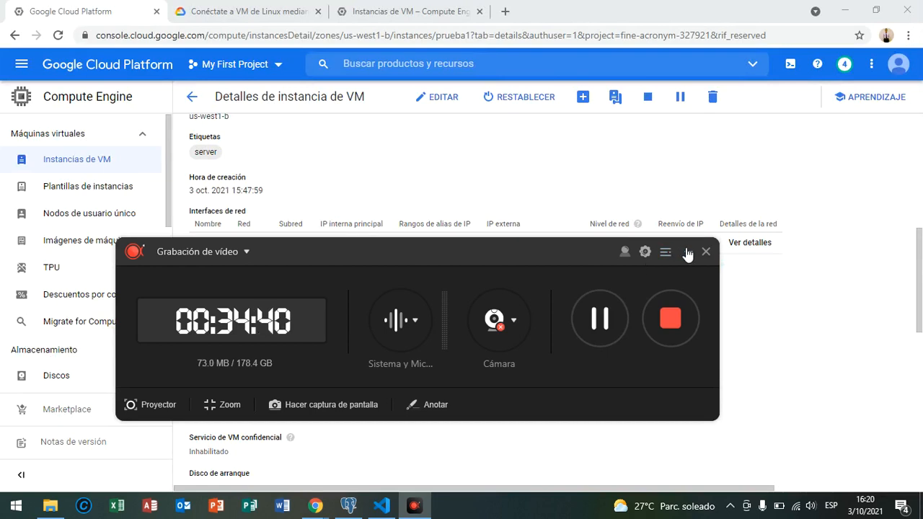
pyautogui.click(686, 251)
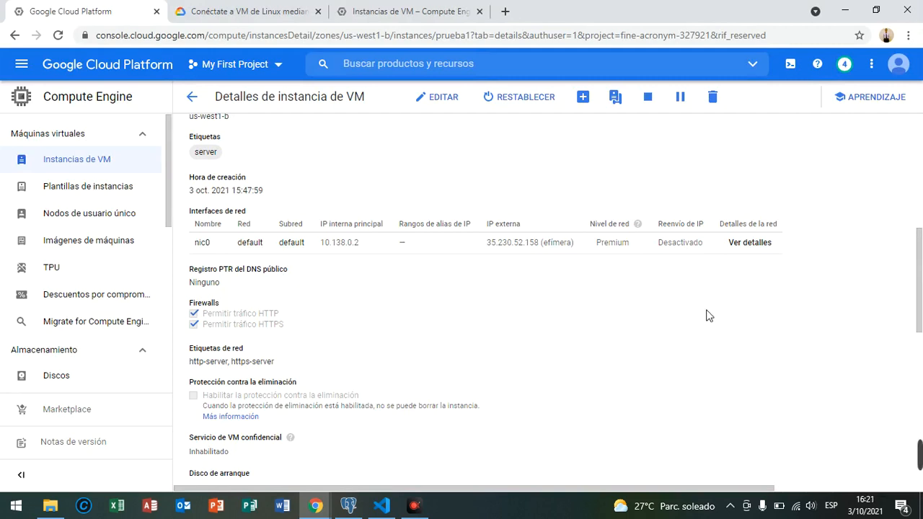
# - Reopen PuTTY, run ifconfig in the VM's SSH terminal to check the ens4 inet address, and minimize that terminal
pyautogui.click(844, 11)
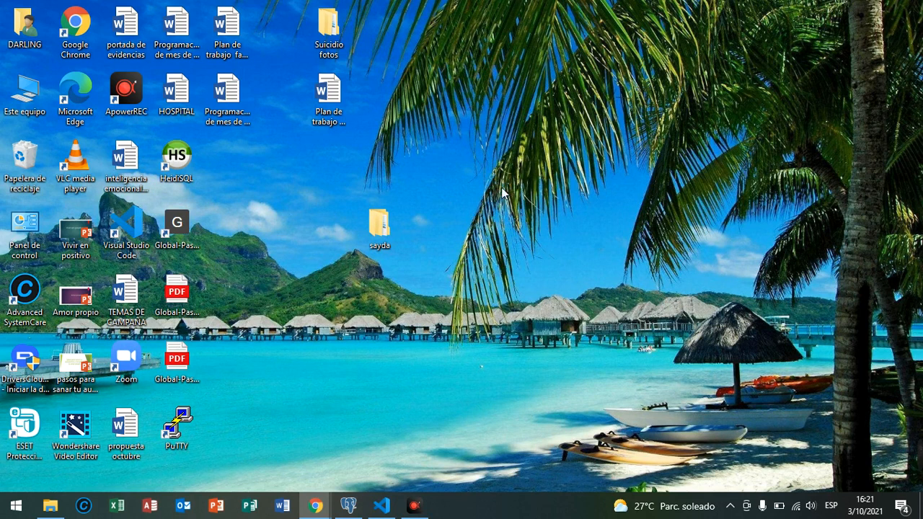
pyautogui.doubleClick(181, 429)
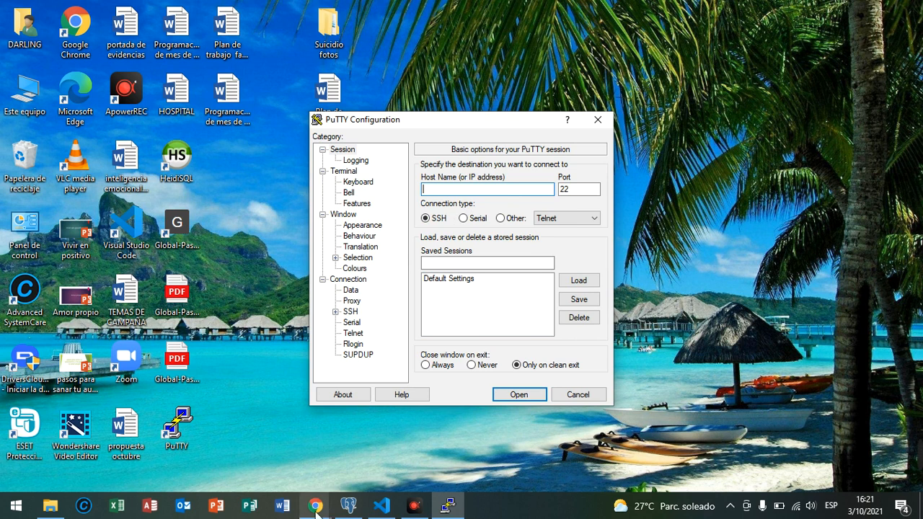
pyautogui.moveTo(315, 506)
pyautogui.click(435, 439)
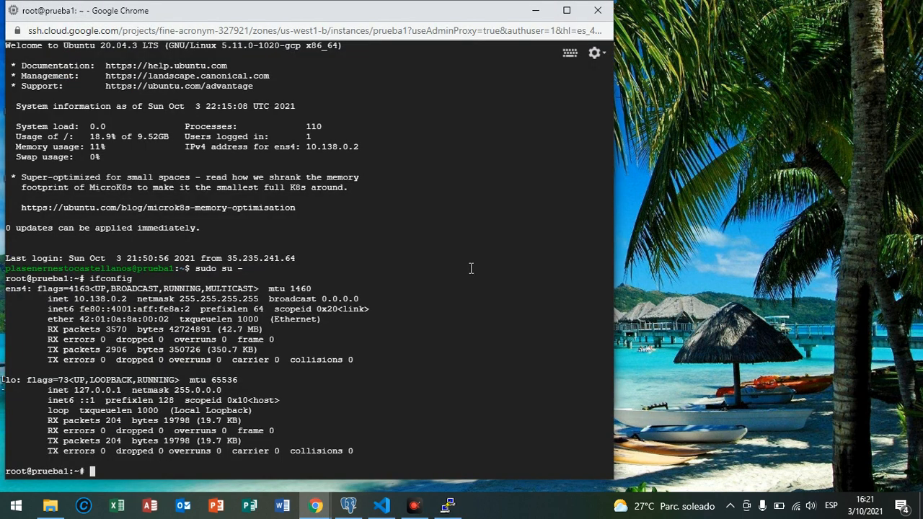
pyautogui.write('ifconfig')
pyautogui.press('Return')
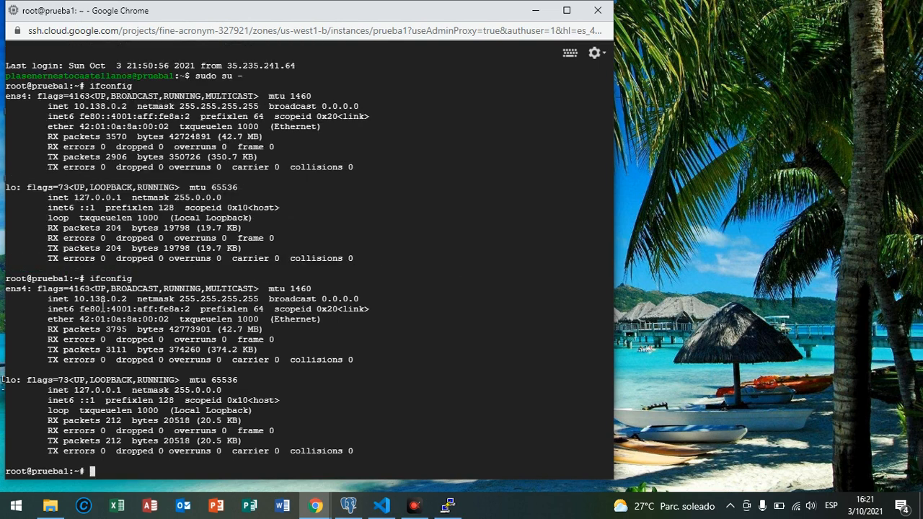
pyautogui.doubleClick(94, 298)
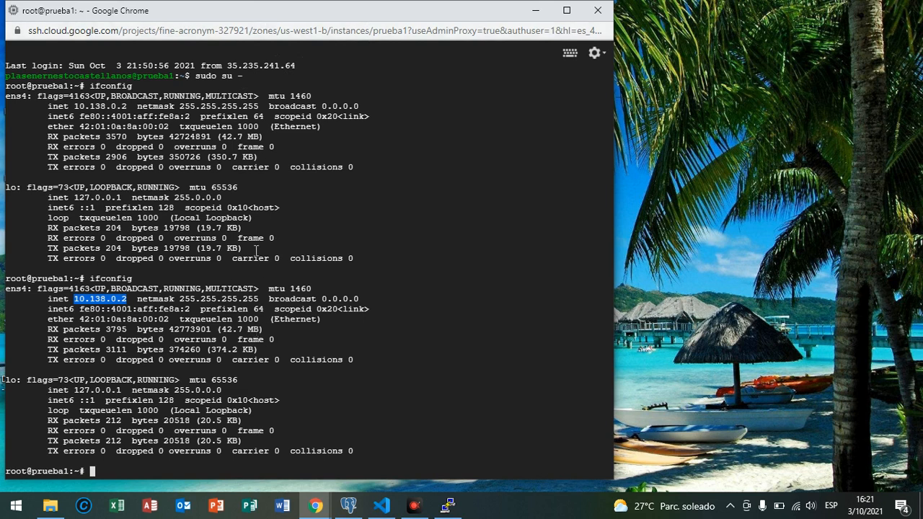
pyautogui.click(535, 10)
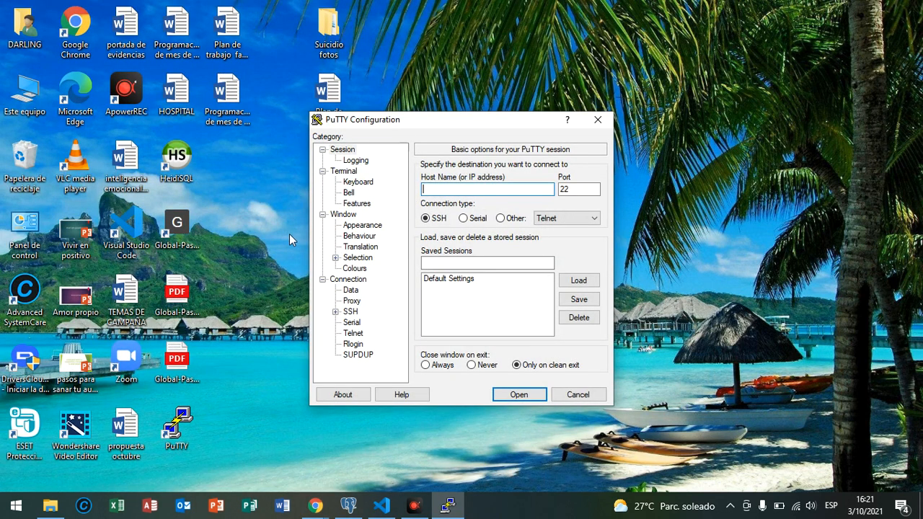
# - Compare nic0's primary internal IP and external IP in the VM instance details in Chrome
pyautogui.click(315, 506)
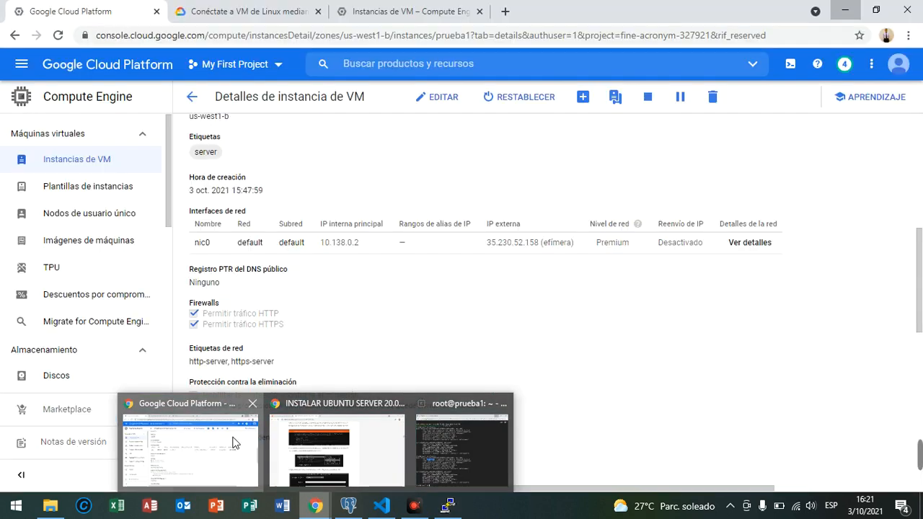
pyautogui.click(233, 439)
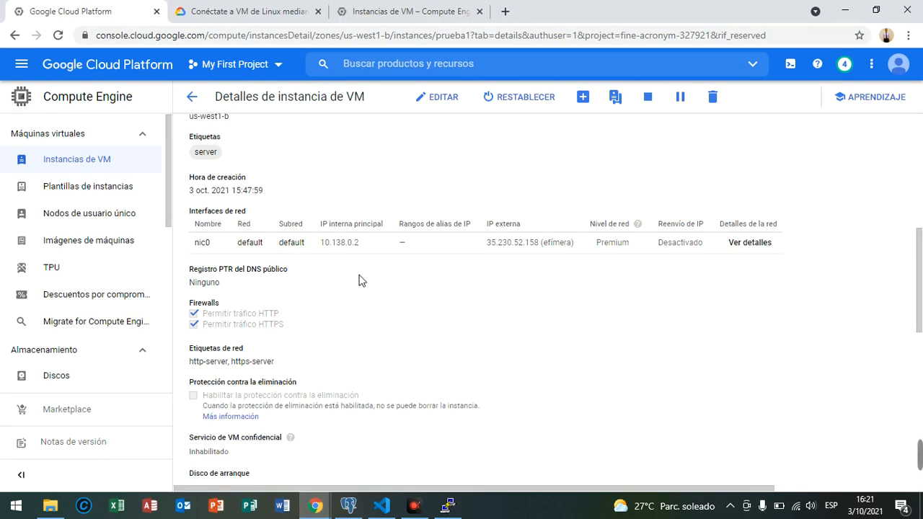
pyautogui.doubleClick(343, 243)
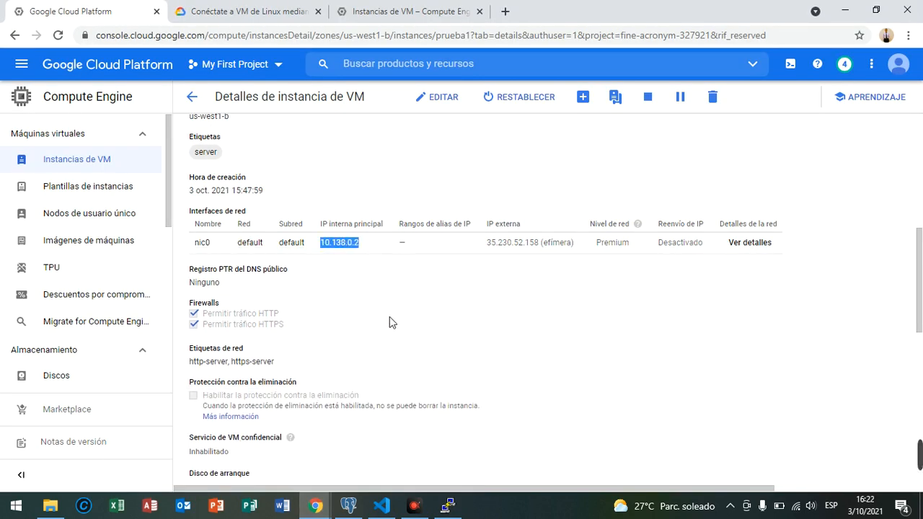
pyautogui.tripleClick(349, 222)
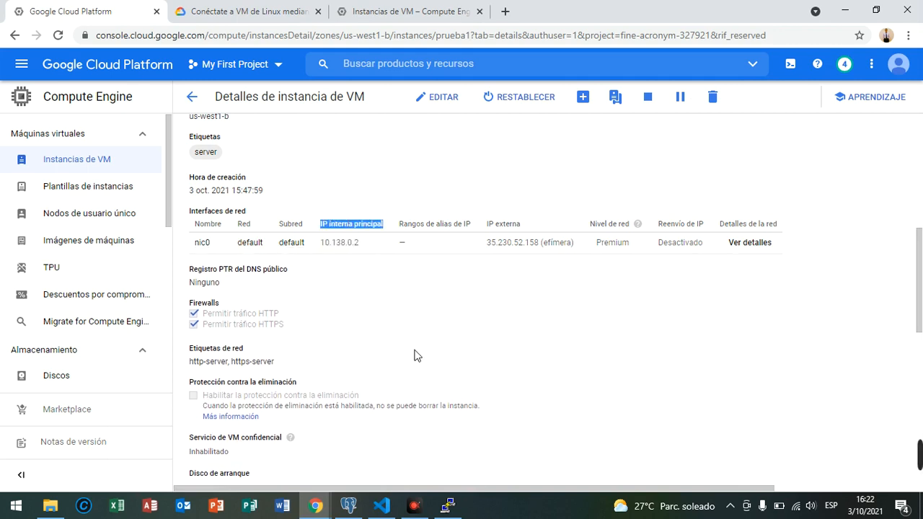
pyautogui.tripleClick(505, 222)
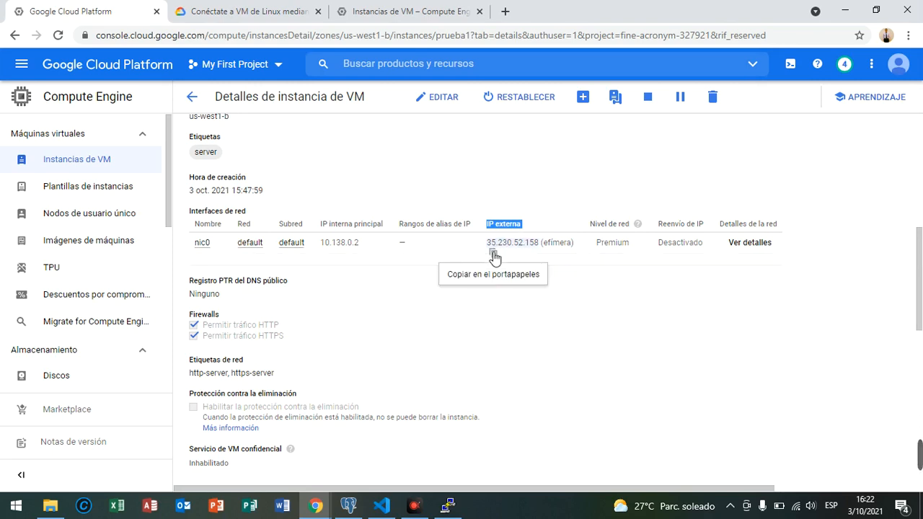
# - Copy nic0's external IP from the instance details and enter 35.230.52.158 as the host name in PuTTY
pyautogui.click(494, 253)
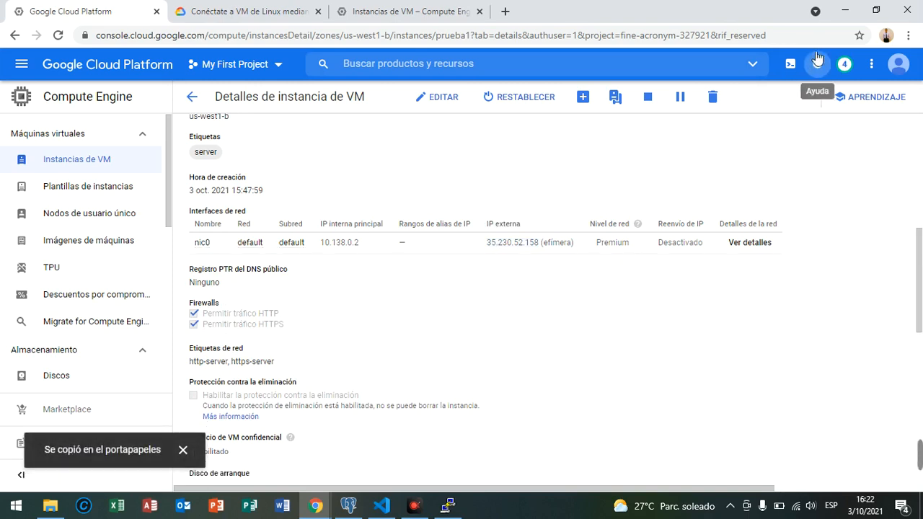
pyautogui.click(847, 8)
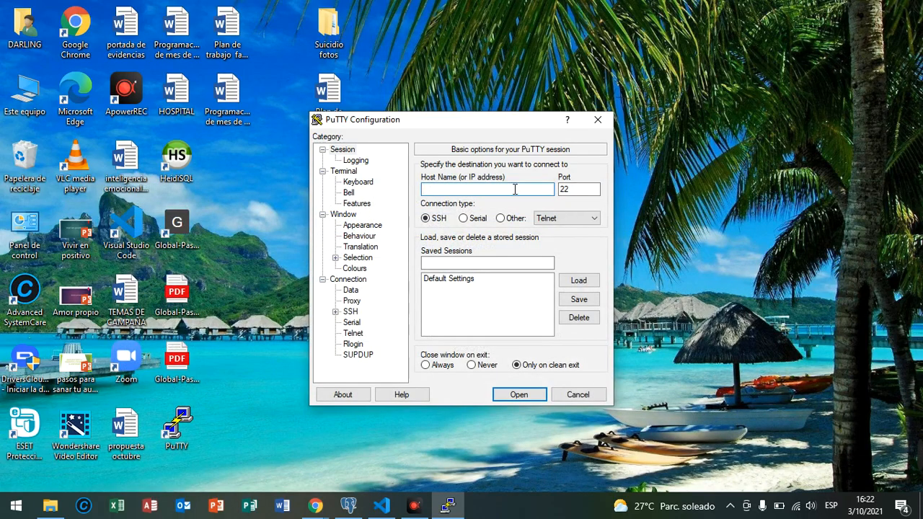
pyautogui.hotkey('ctrl', 'v')
# - Recheck the external IP in the instance details, then open the SSH connection to 35.230.52.158 and accept the server's host key
pyautogui.moveTo(414, 504)
pyautogui.moveTo(315, 504)
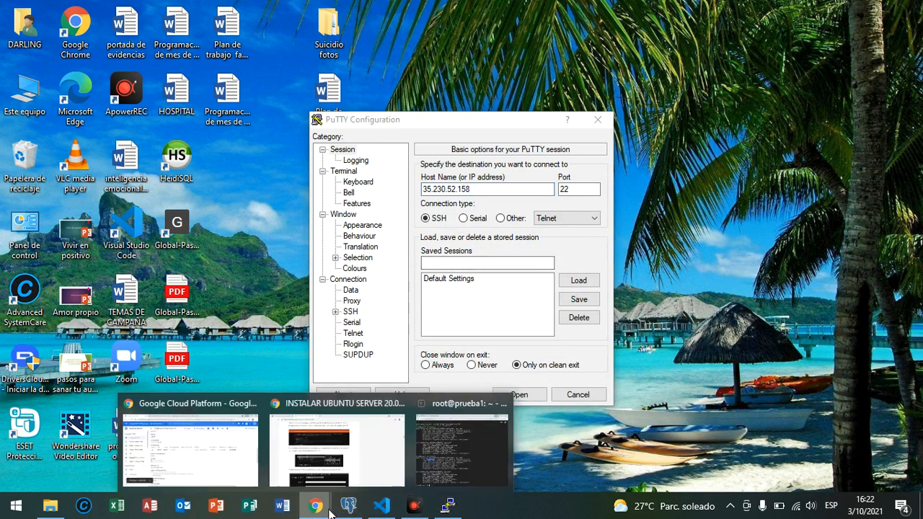
pyautogui.click(244, 474)
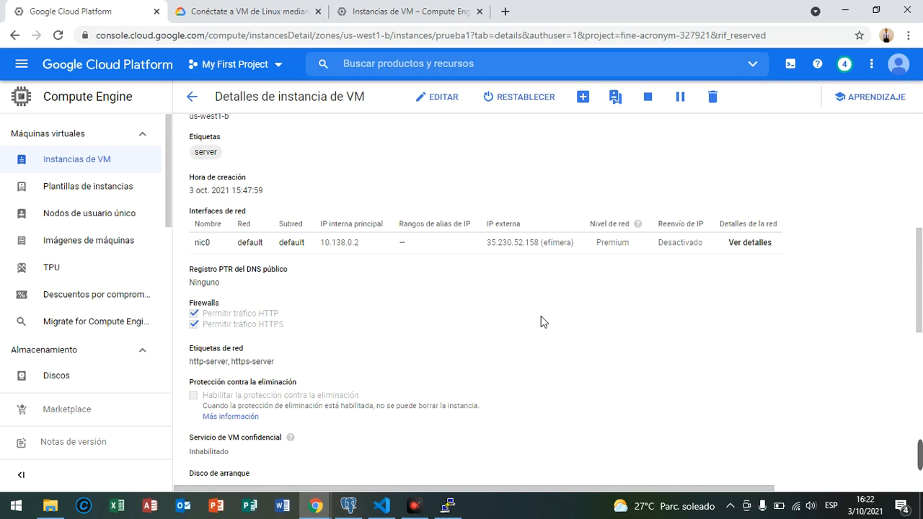
pyautogui.click(845, 10)
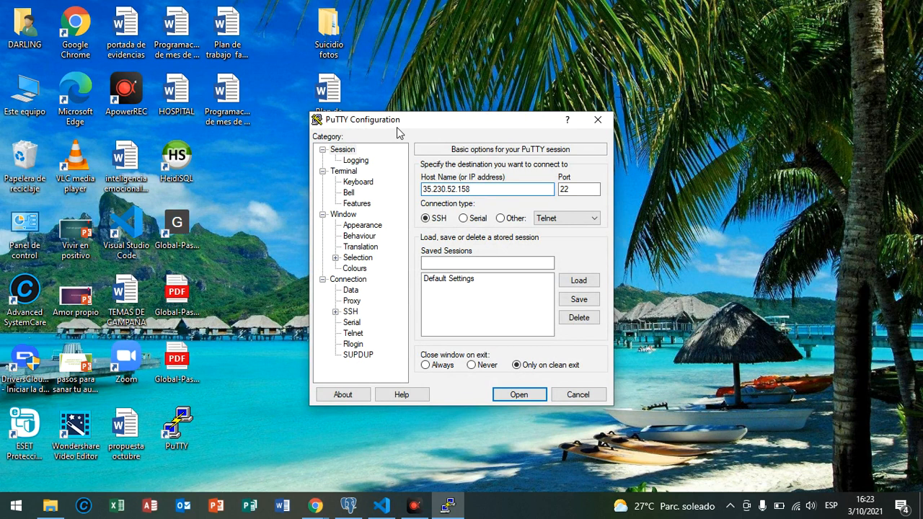
pyautogui.click(517, 394)
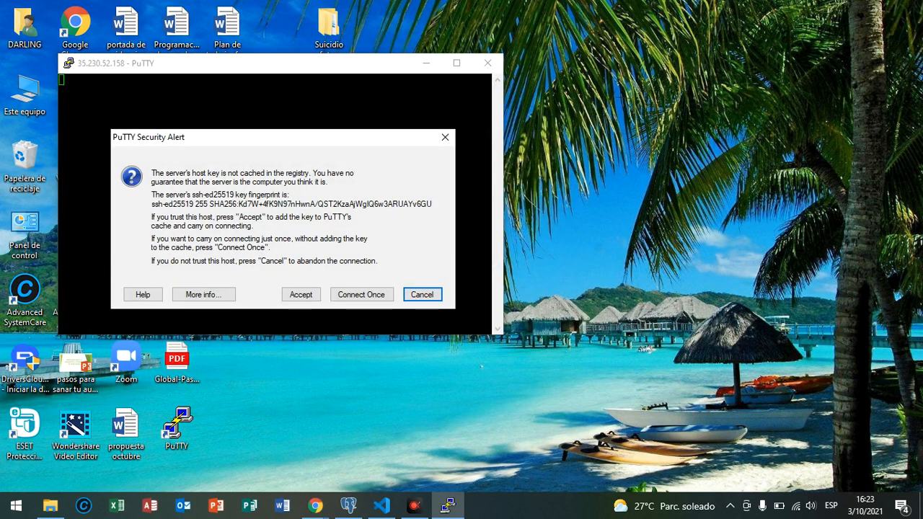
pyautogui.click(315, 506)
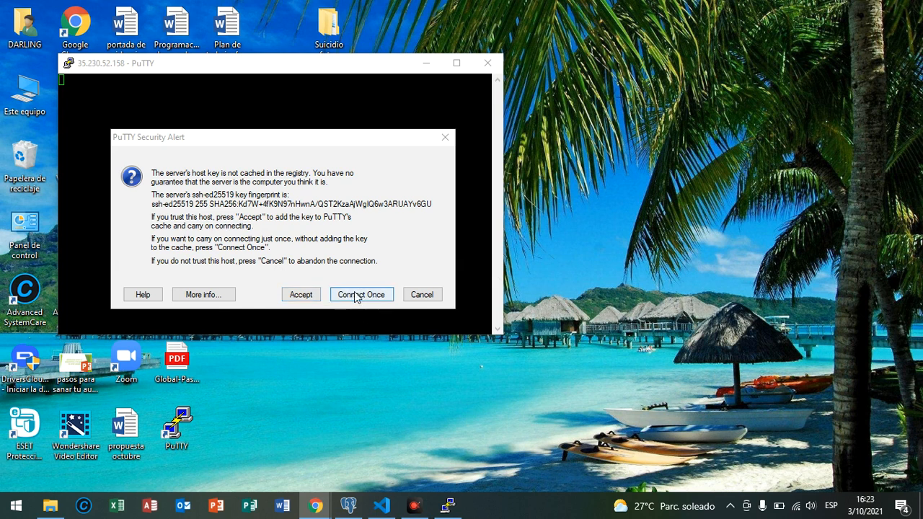
pyautogui.click(309, 294)
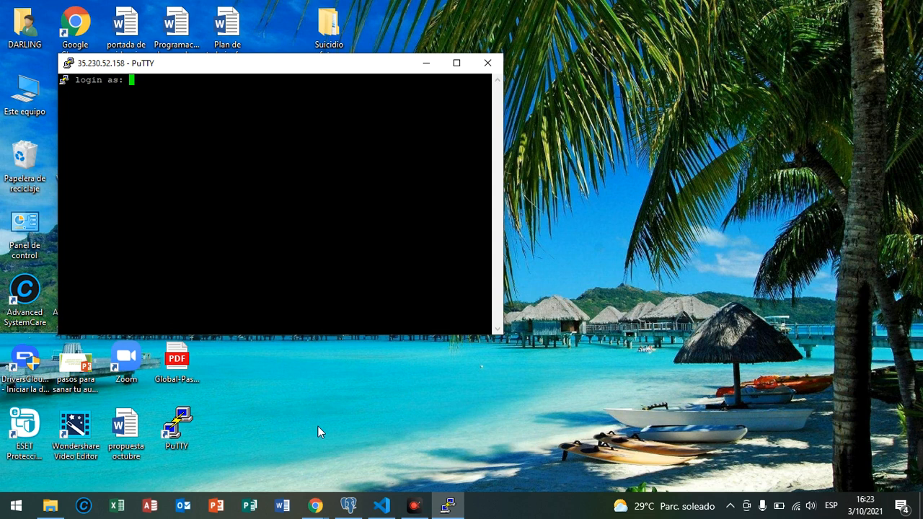
# - Copy the user prompt line ending in "sudo su -" from the VM's SSH terminal
pyautogui.click(307, 514)
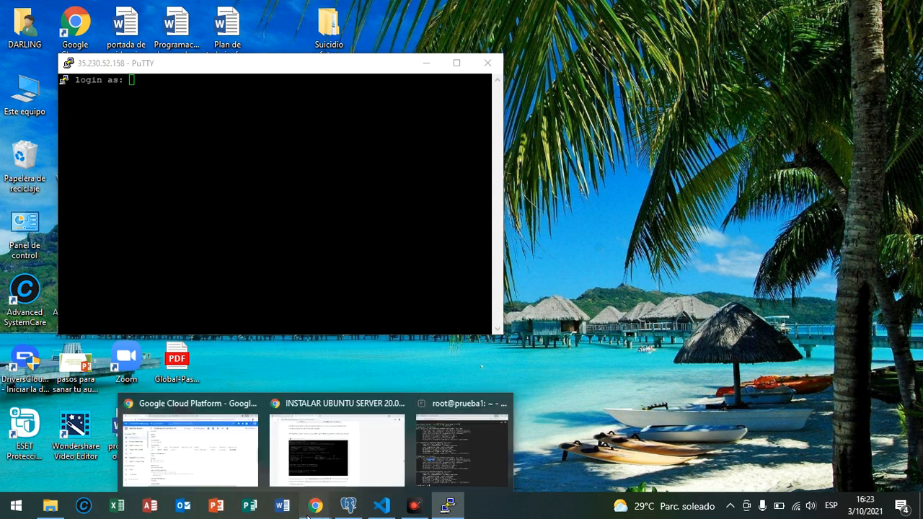
pyautogui.click(221, 430)
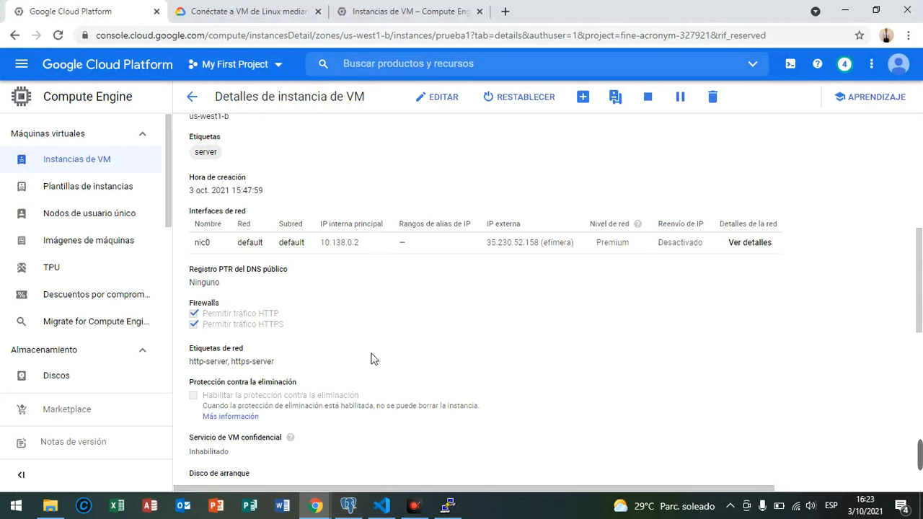
pyautogui.click(316, 505)
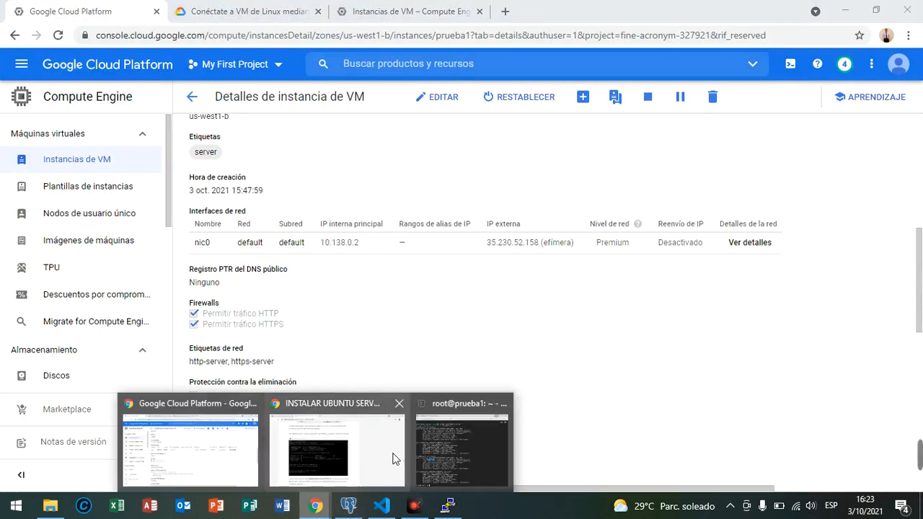
pyautogui.click(434, 457)
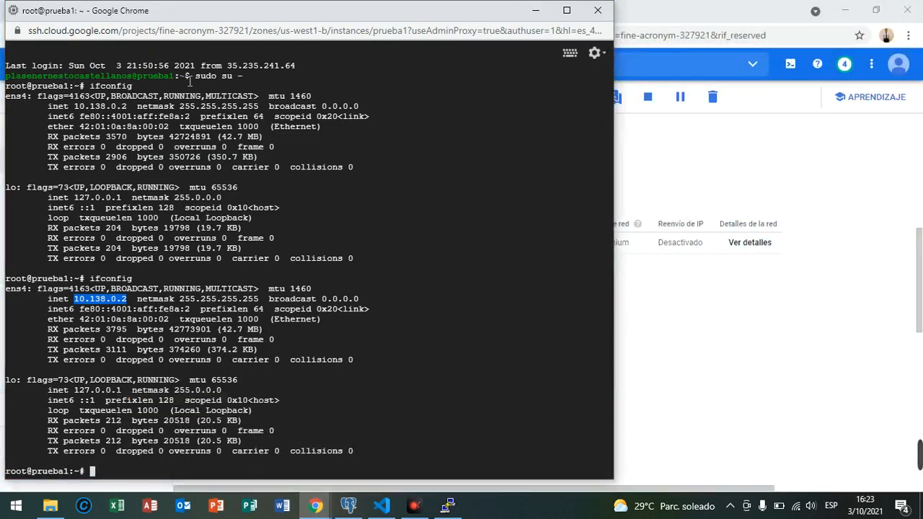
pyautogui.tripleClick(113, 72)
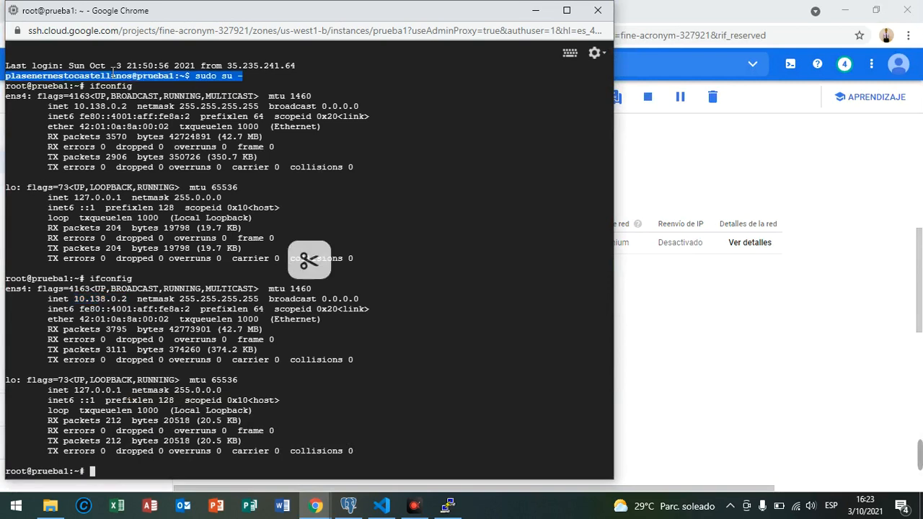
pyautogui.tripleClick(135, 73)
pyautogui.hotkey('ctrl', 'c')
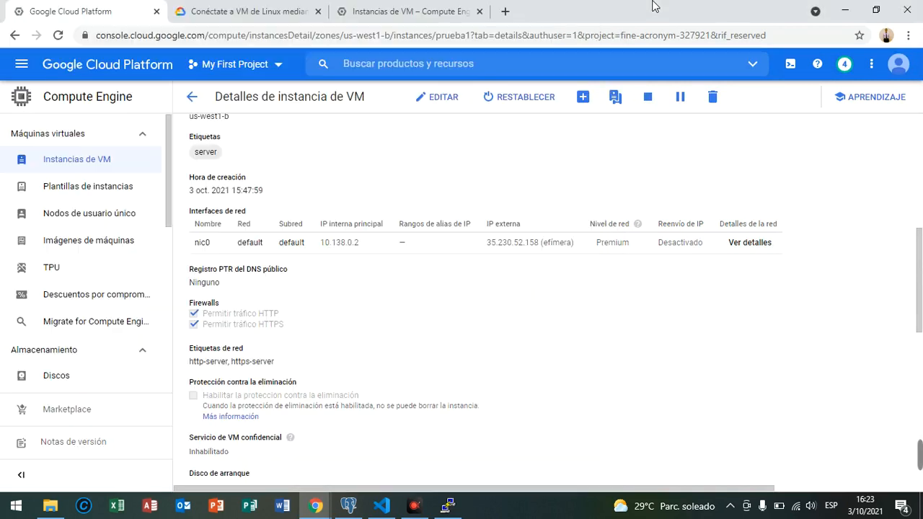
# - Try to log in to the 35.230.52.158 PuTTY session with the copied prompt line, closing the session
pyautogui.click(654, 5)
pyautogui.click(447, 506)
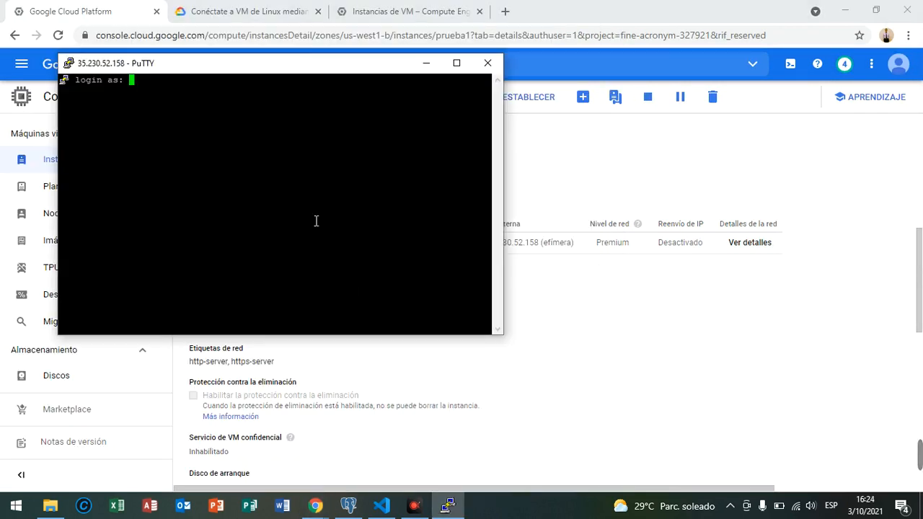
pyautogui.rightClick(188, 85)
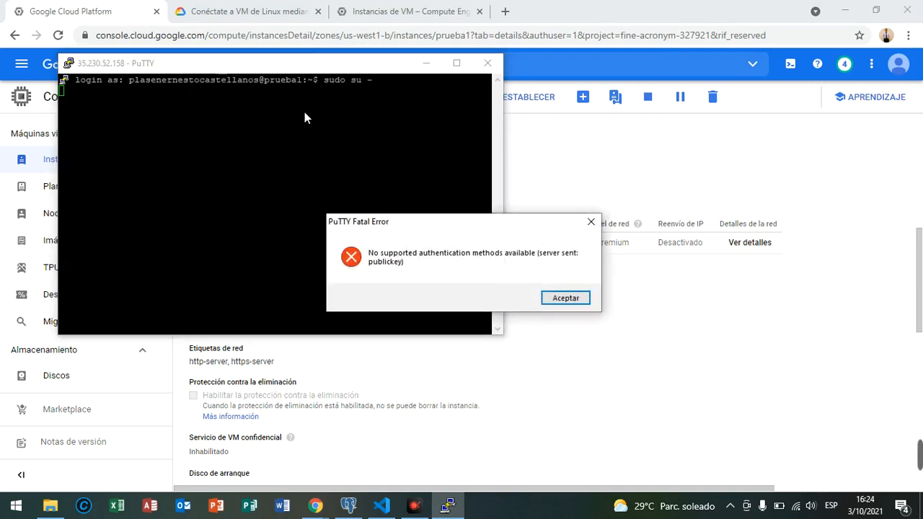
pyautogui.click(555, 297)
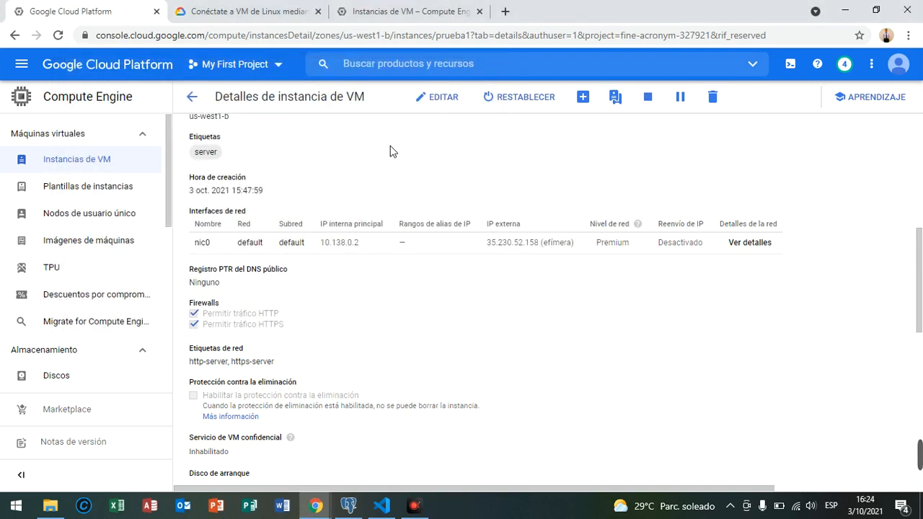
pyautogui.click(846, 10)
pyautogui.click(414, 504)
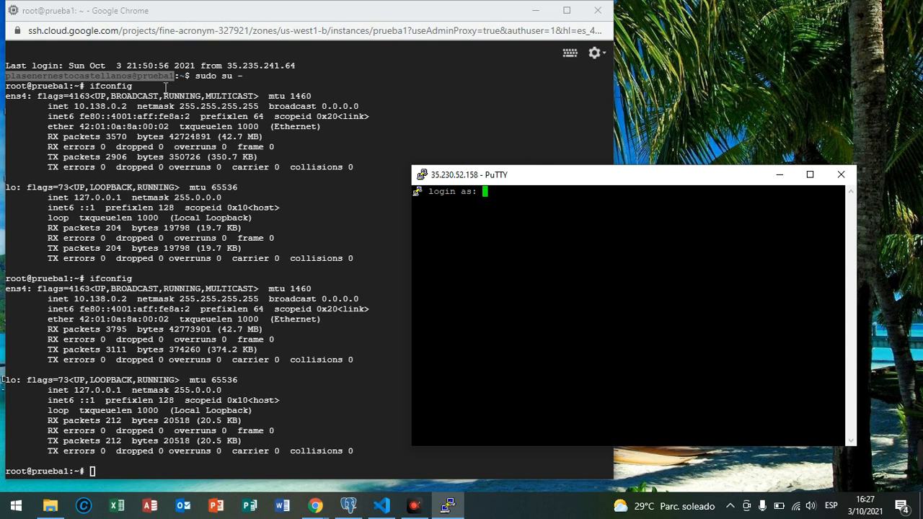
pyautogui.click(160, 19)
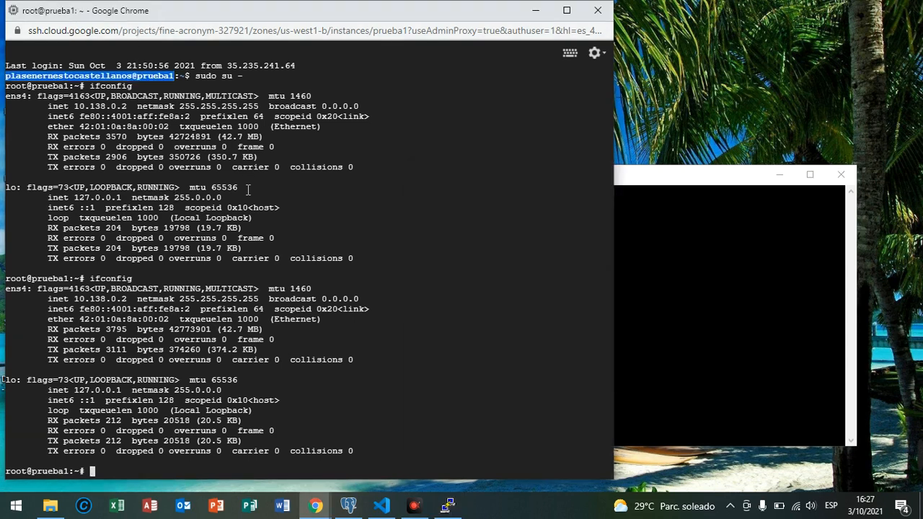
# - Return to prueba1's instance details from the network interface page and open the guide for using another SSH client
pyautogui.click(316, 504)
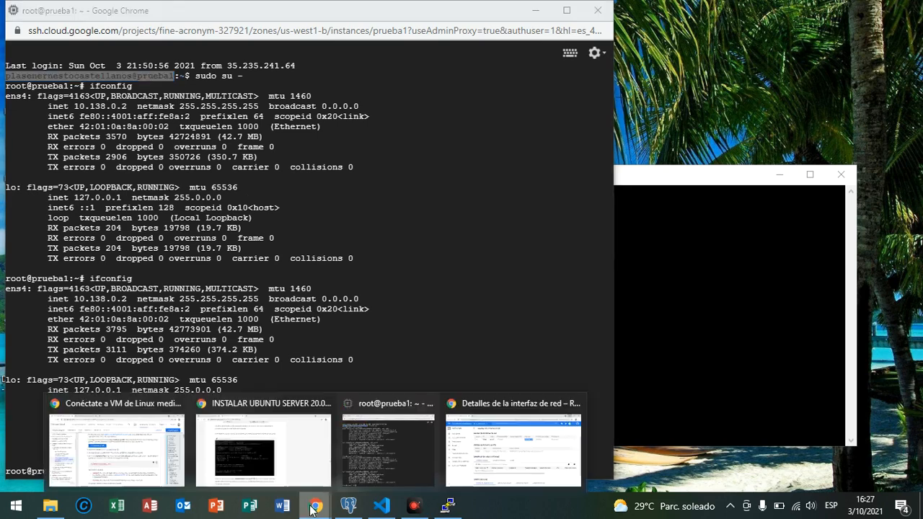
pyautogui.click(124, 442)
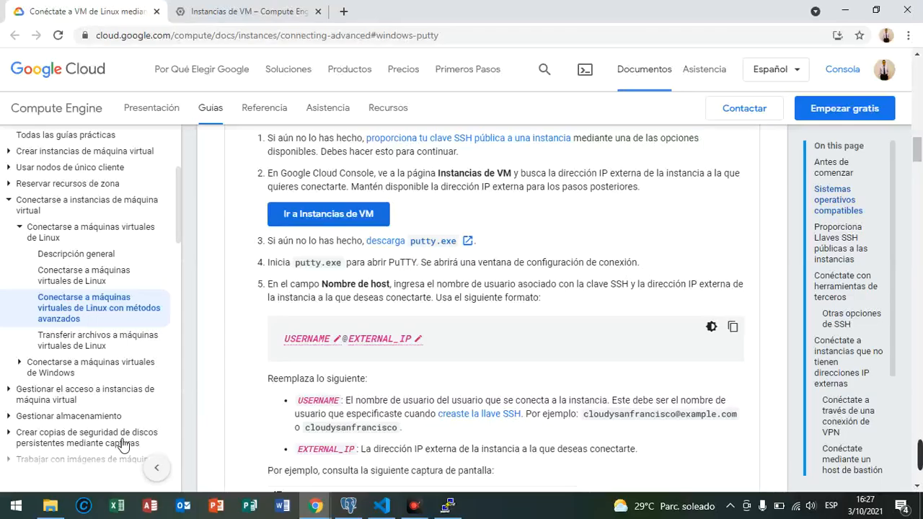
pyautogui.click(241, 12)
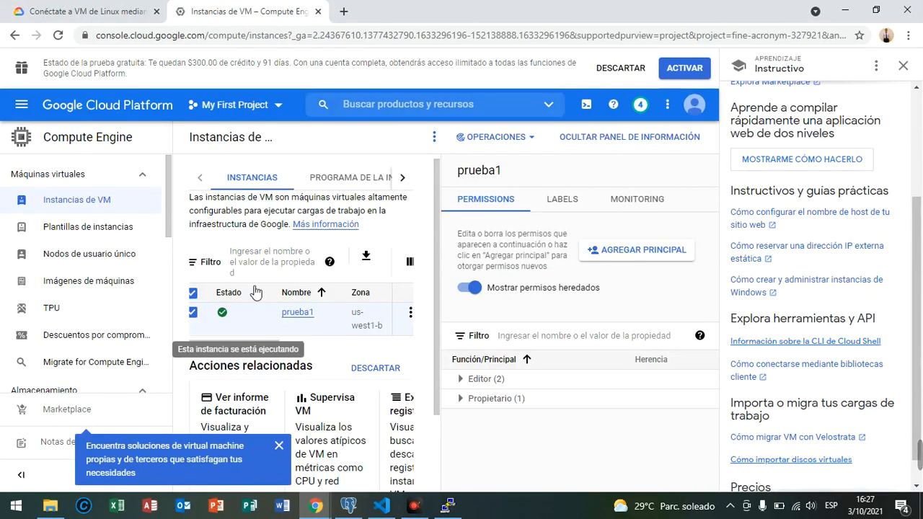
pyautogui.click(316, 505)
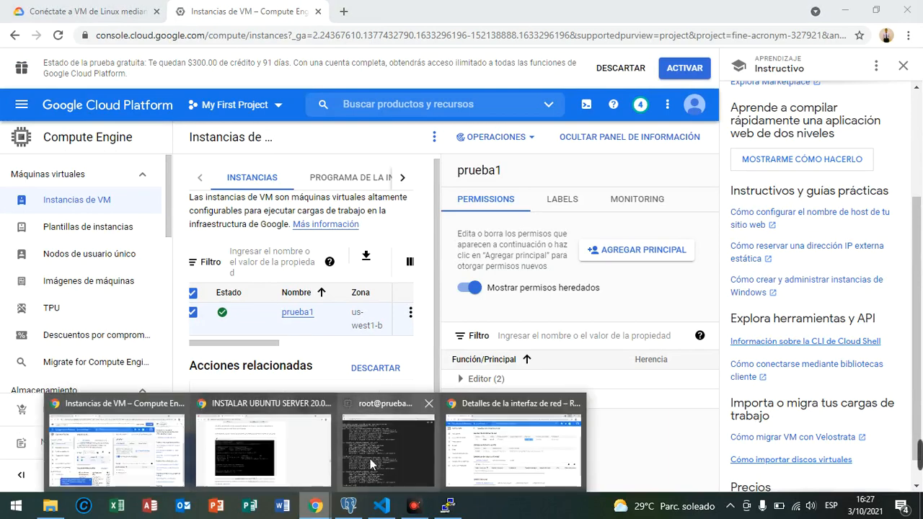
pyautogui.click(495, 462)
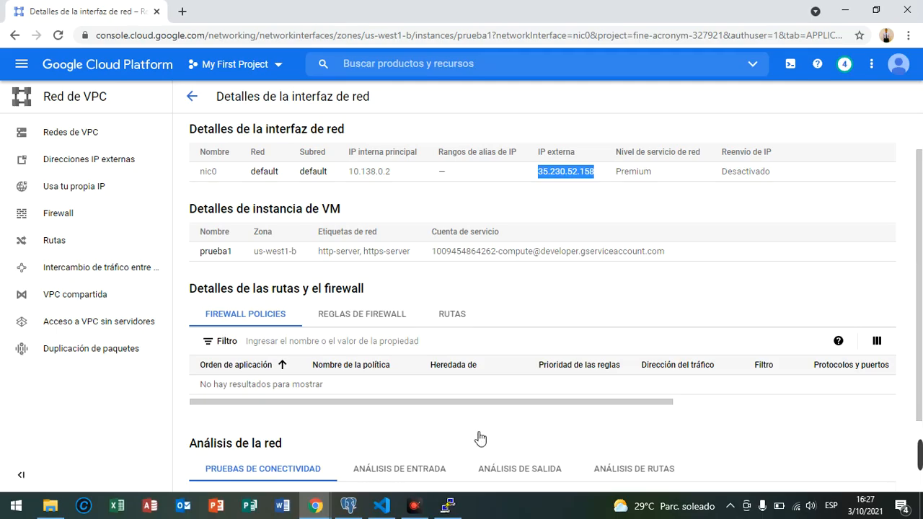
pyautogui.click(191, 97)
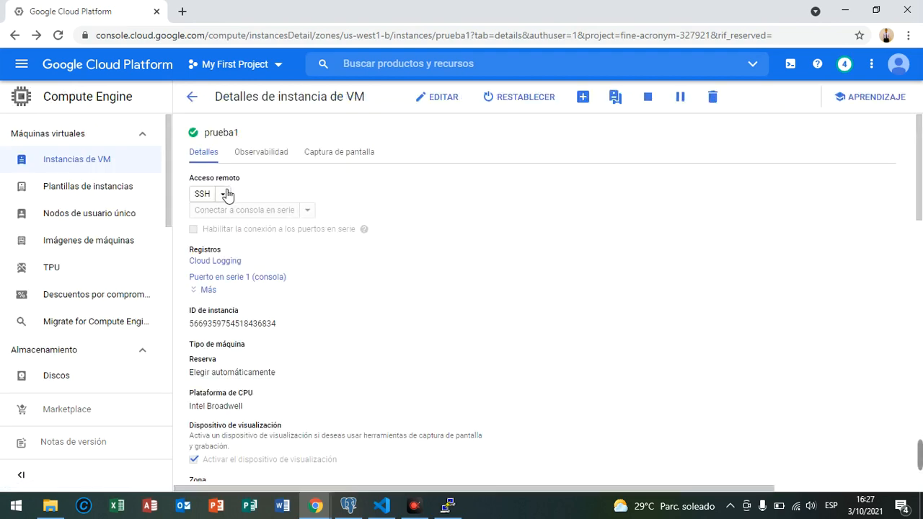
pyautogui.click(224, 194)
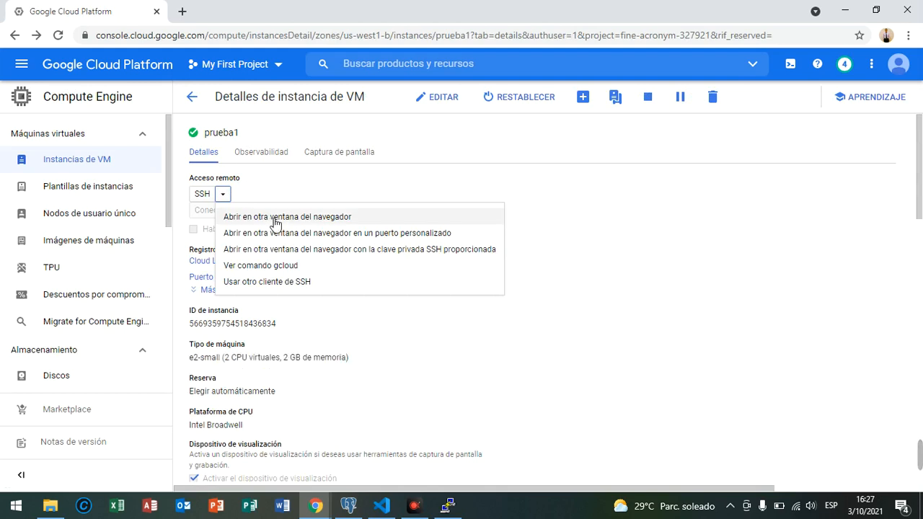
pyautogui.click(260, 283)
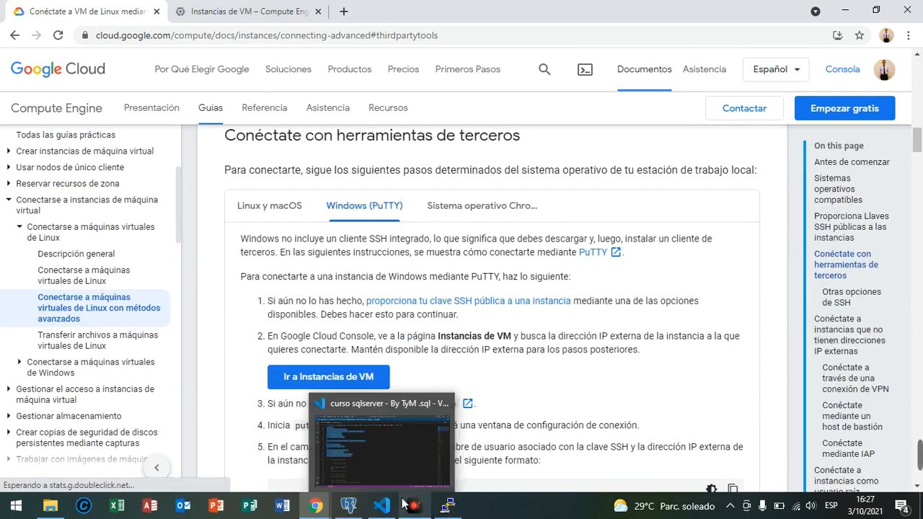
# - Bring prueba1's browser SSH terminal back into view and switch to the 35.230.52.158 PuTTY session at its login prompt
pyautogui.moveTo(315, 504)
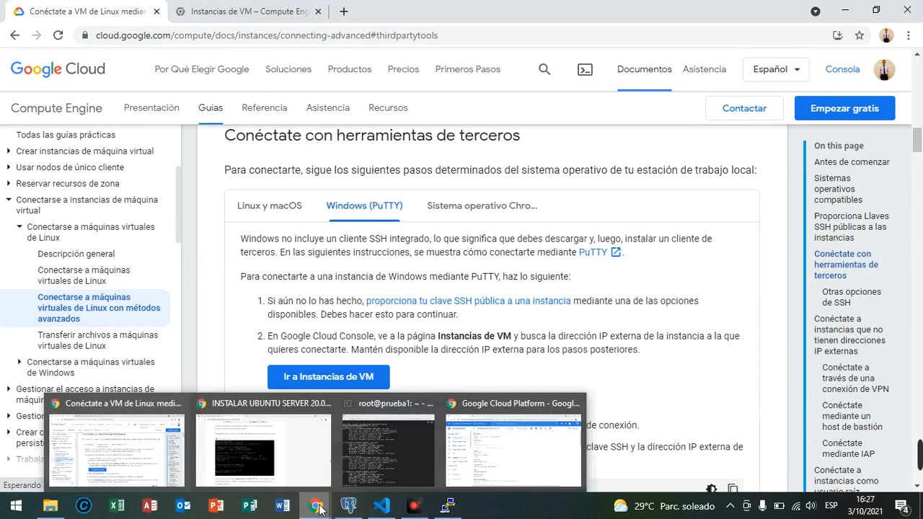
pyautogui.click(367, 473)
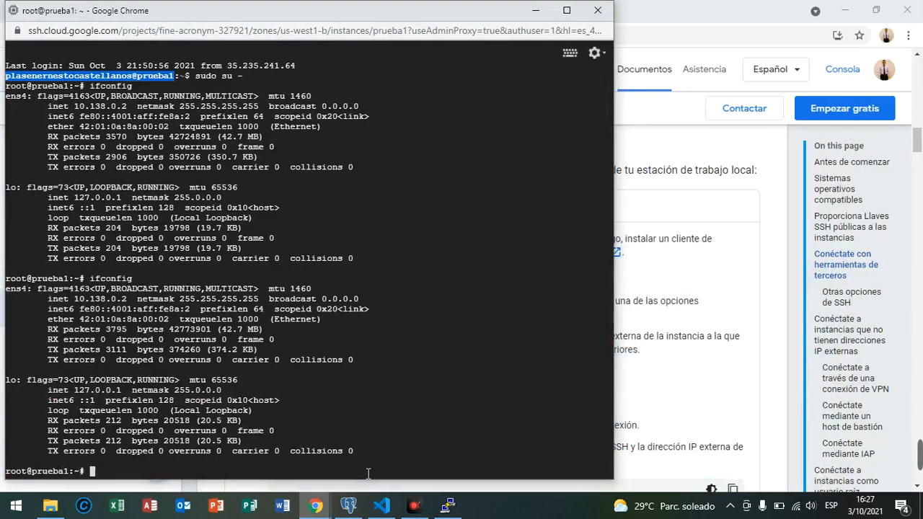
pyautogui.click(459, 506)
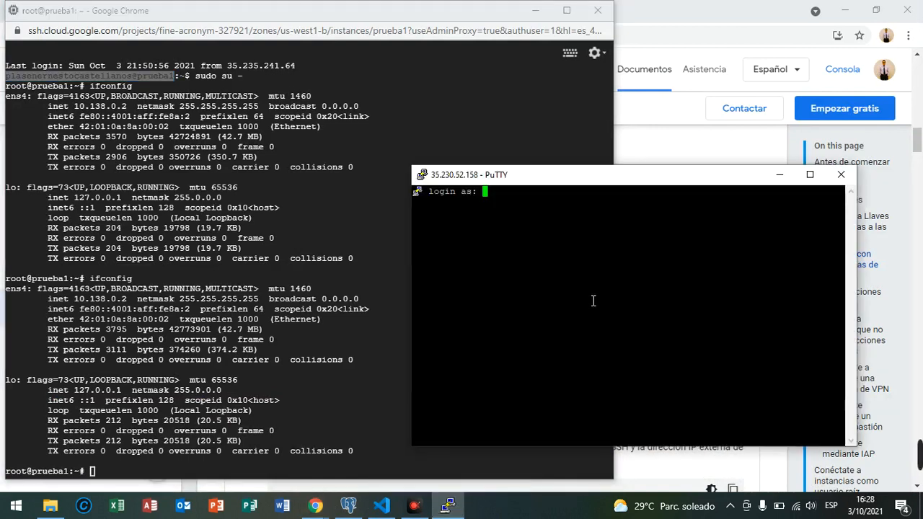